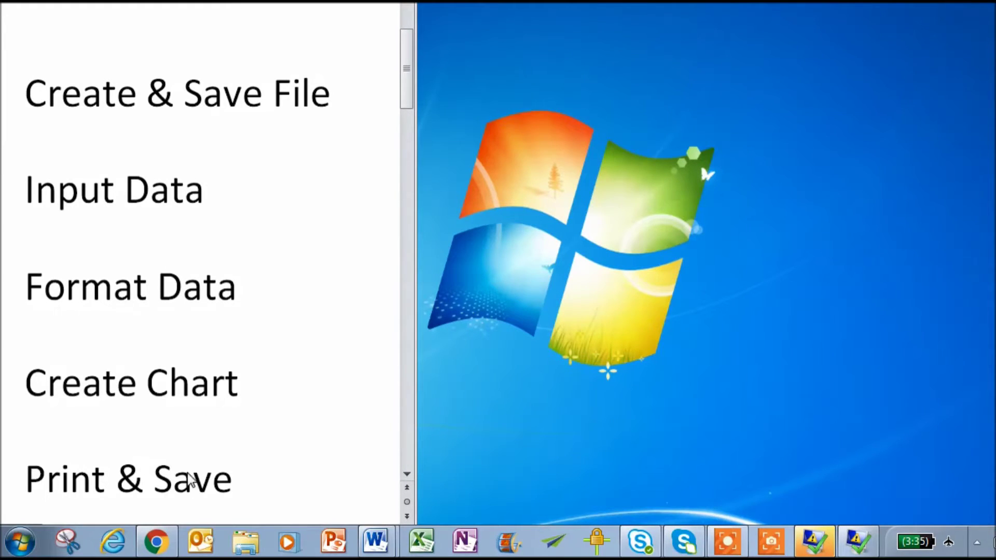
- Open the Windows 7 Start menu from the taskbar
{"action": "left_click", "coordinate": [22, 542]}
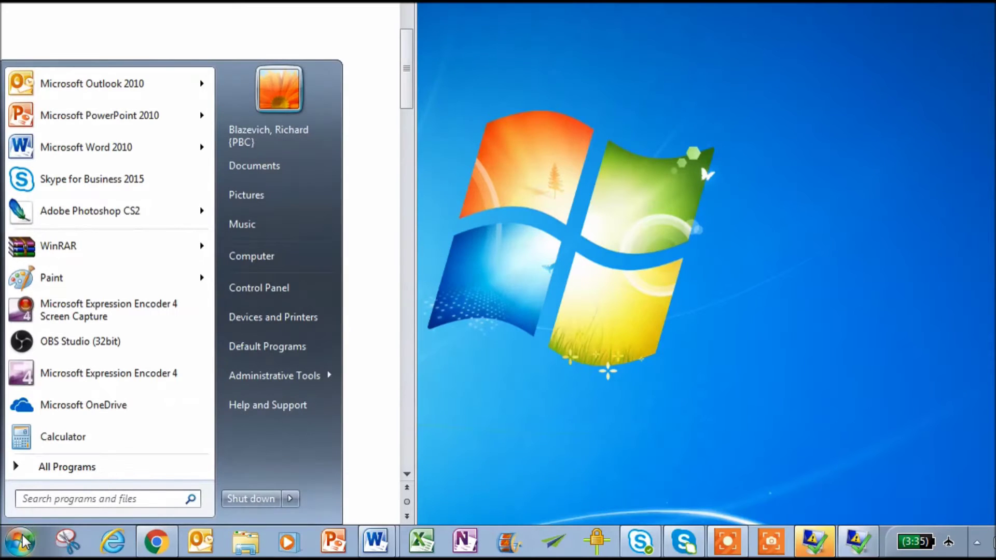
- Search for excel, drag it onto the desktop as a shortcut, and launch Excel from it
{"action": "left_click", "coordinate": [74, 500]}
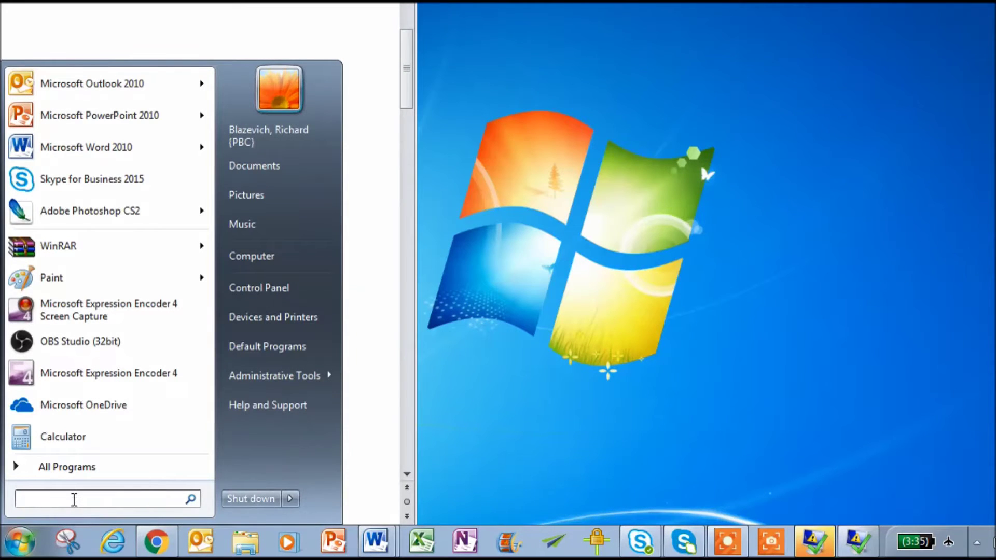
{"action": "type", "text": "excel"}
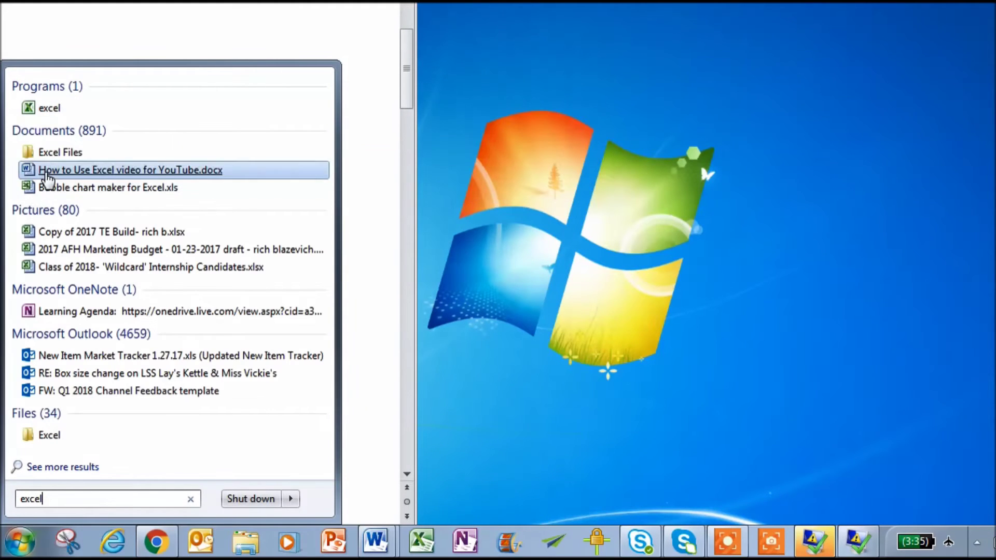
{"action": "left_click_drag", "start_coordinate": [32, 112], "coordinate": [481, 270]}
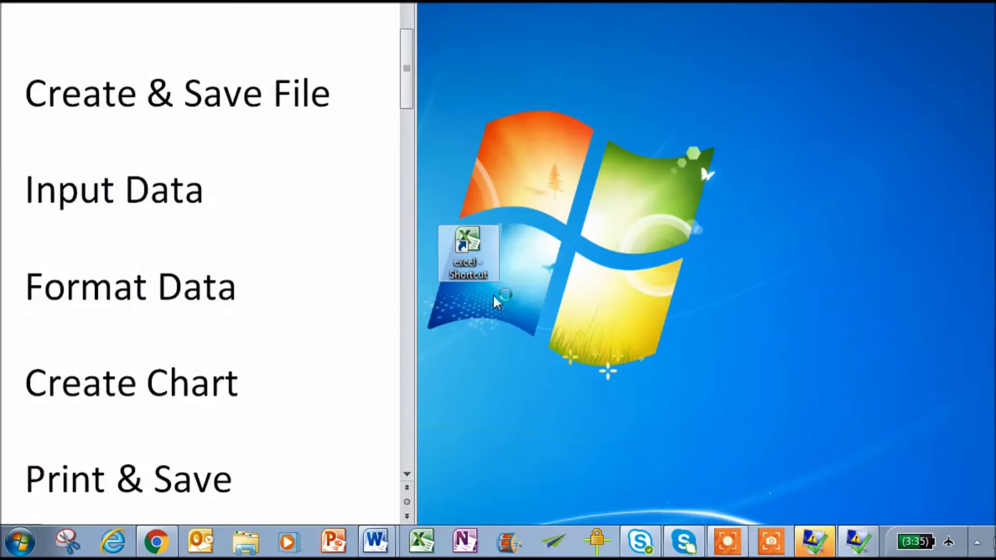
{"action": "double_click", "coordinate": [478, 257]}
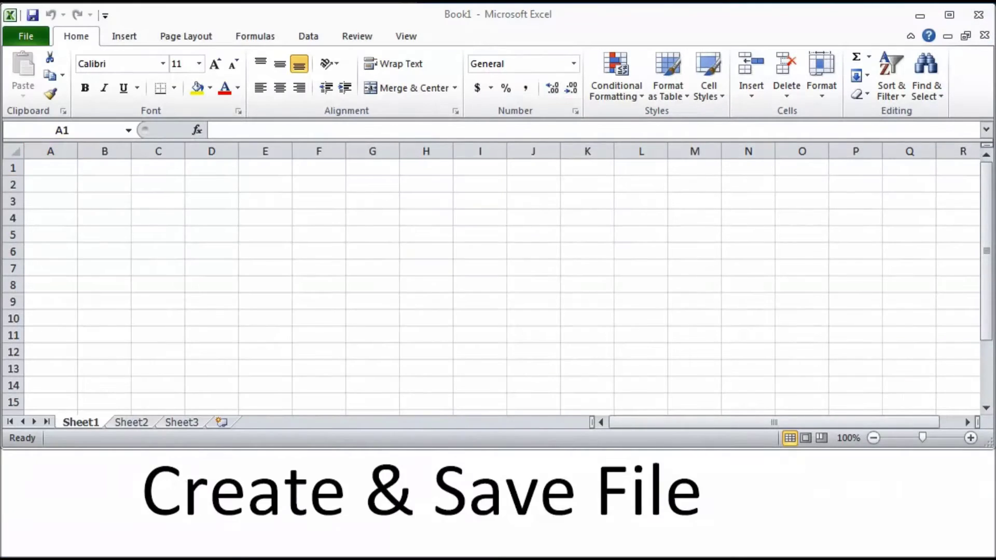
- Save the blank workbook as 'Family Budget - 2018' in the Excel Files folder
{"action": "left_click", "coordinate": [49, 161]}
{"action": "left_click", "coordinate": [52, 166]}
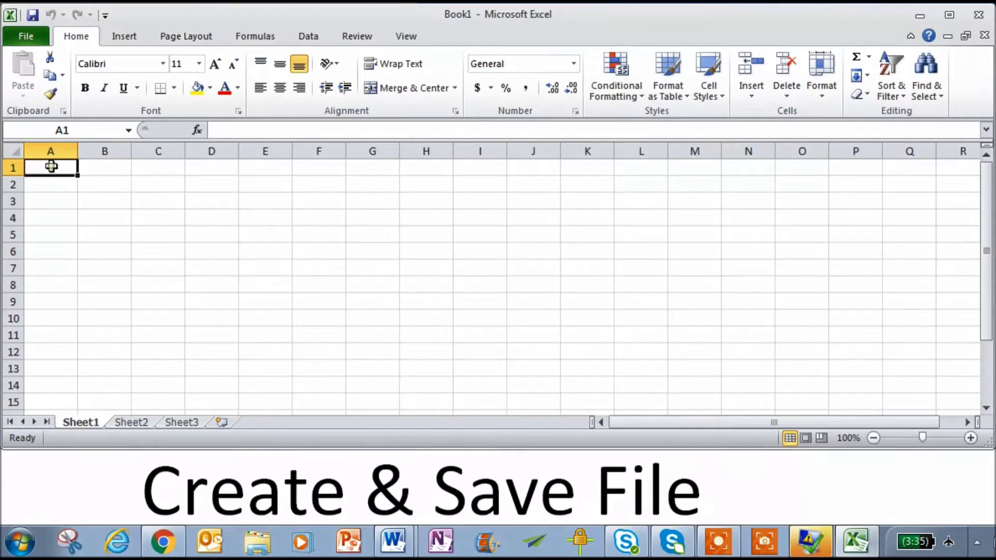
{"action": "left_click", "coordinate": [28, 36]}
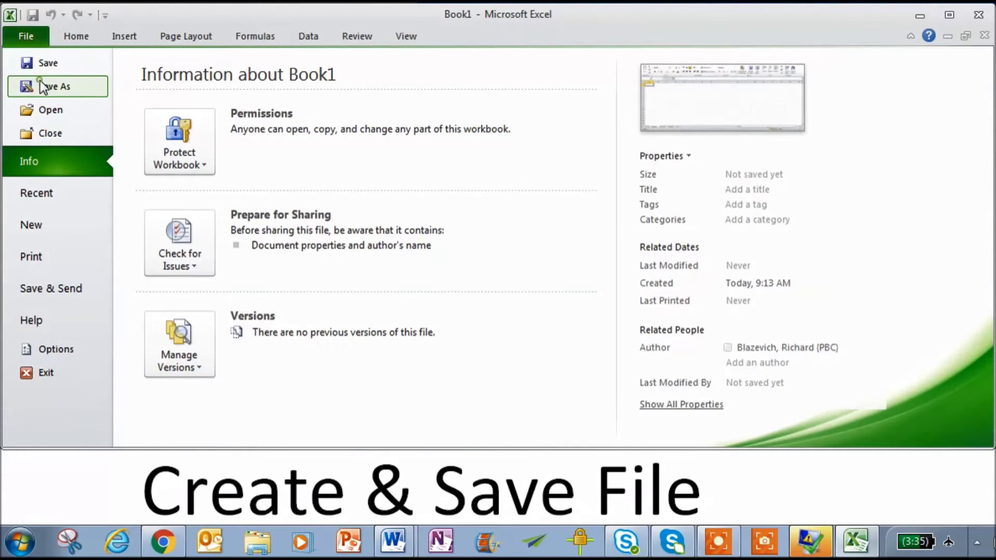
{"action": "key", "text": "Escape"}
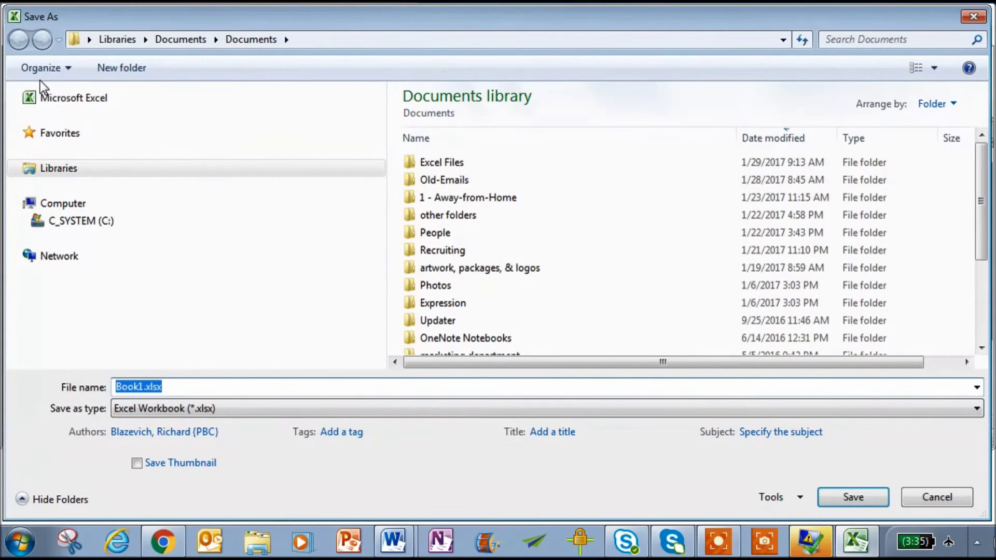
{"action": "double_click", "coordinate": [449, 164]}
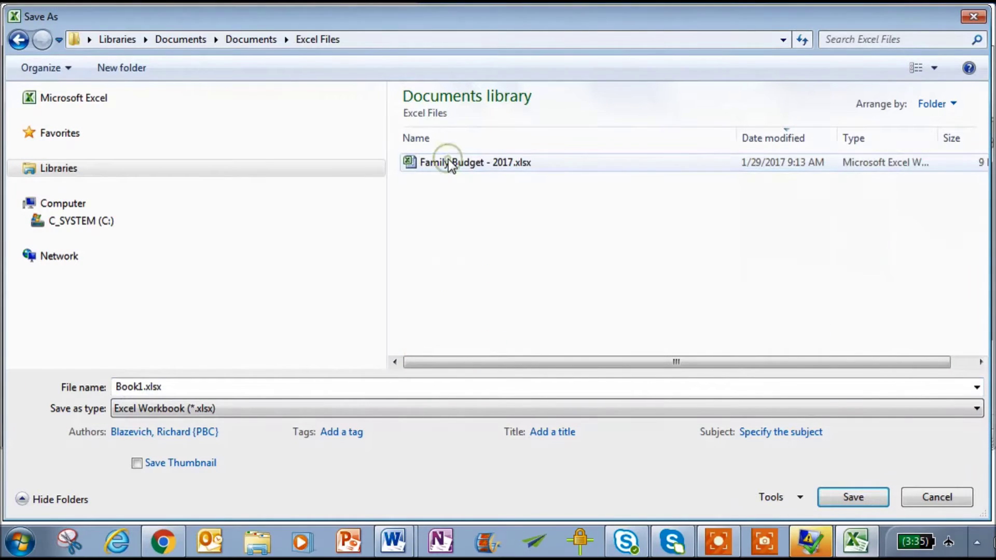
{"action": "double_click", "coordinate": [140, 387]}
{"action": "type", "text": "Family Budget -"}
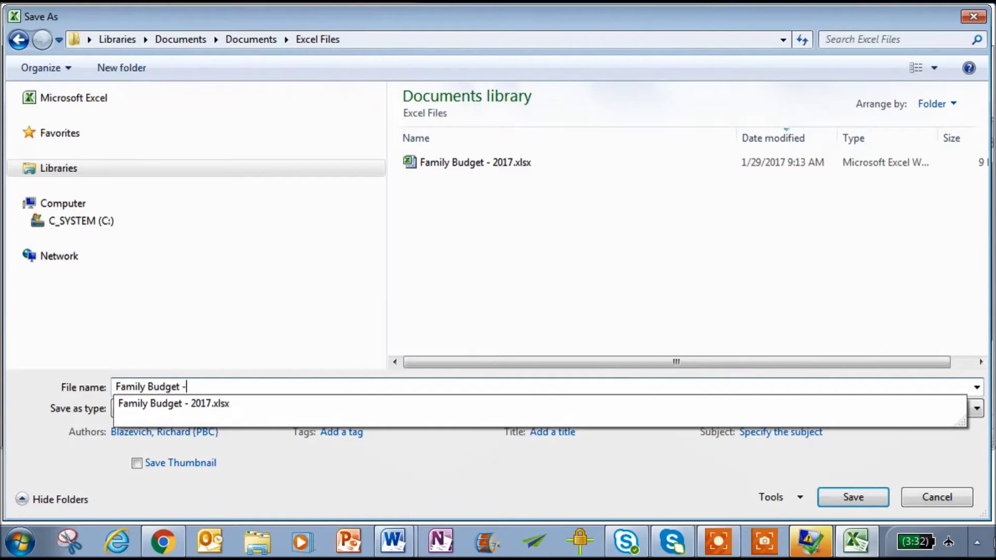
- Enter the title 'Family Budget' in A1, correcting a typo
{"action": "type", "text": "2018"}
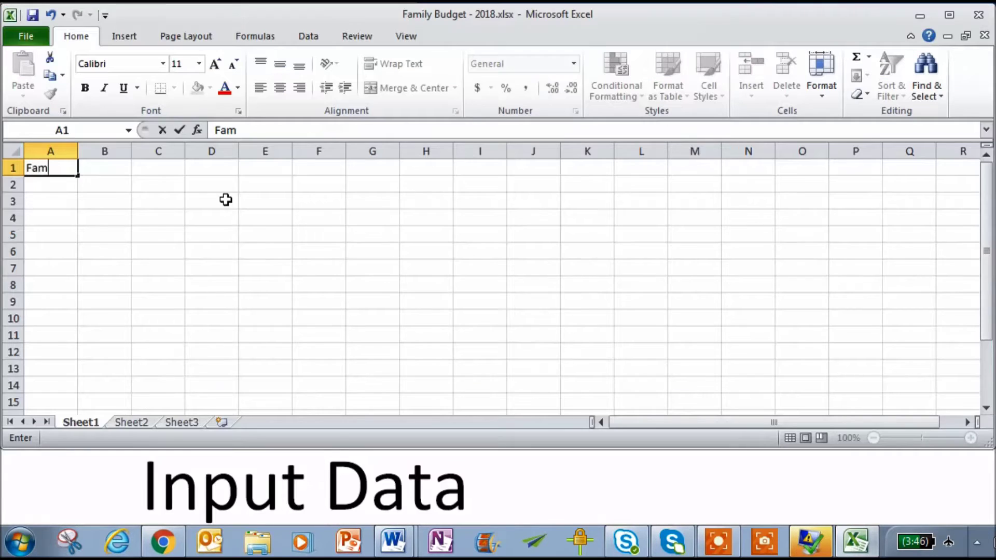
{"action": "type", "text": "ily U"}
{"action": "type", "text": "ud"}
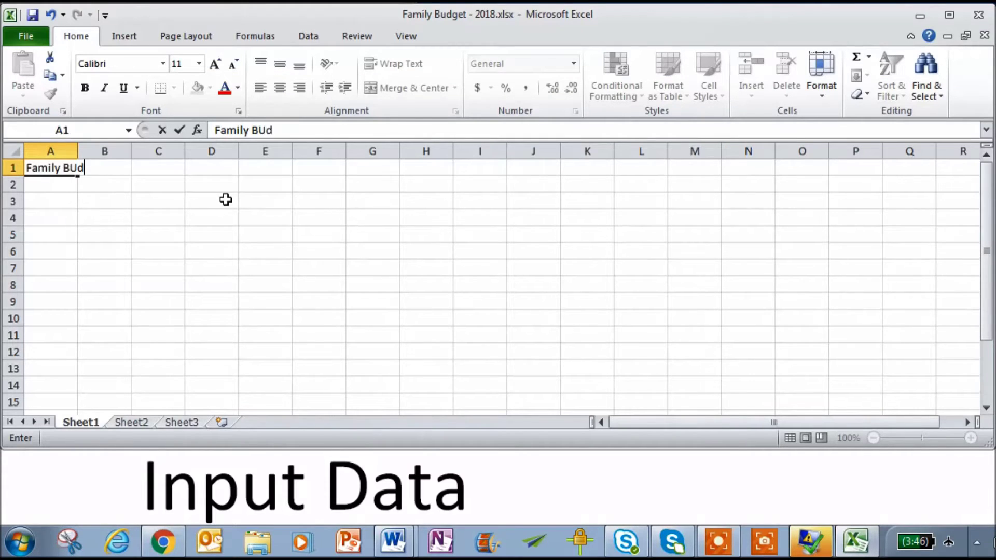
{"action": "key", "text": "BackSpace"}
{"action": "type", "text": "dget"}
{"action": "key", "text": "Return"}
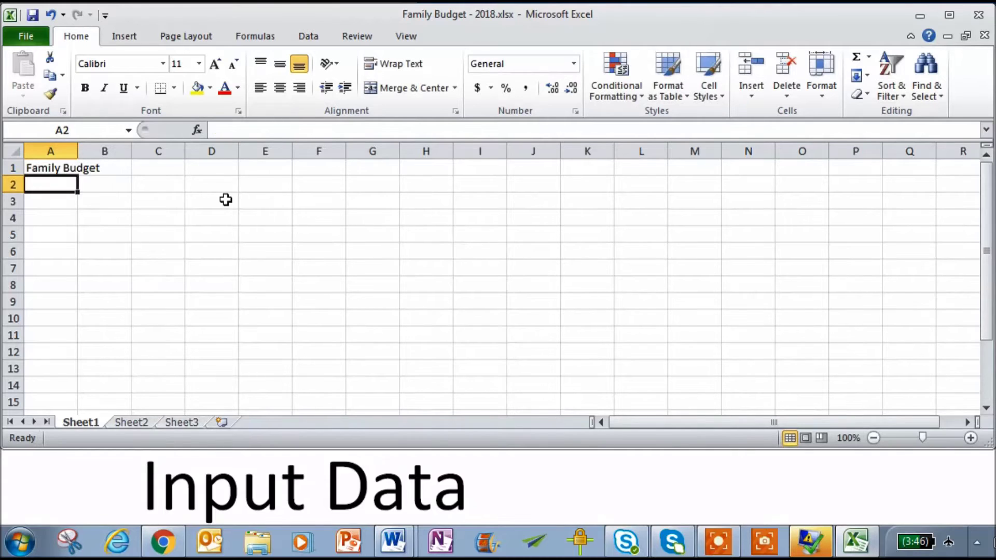
- List Paychecks, Bonus, Mortgage, Utilities, Car Payment and Shopping in A2:A7
{"action": "type", "text": "P"}
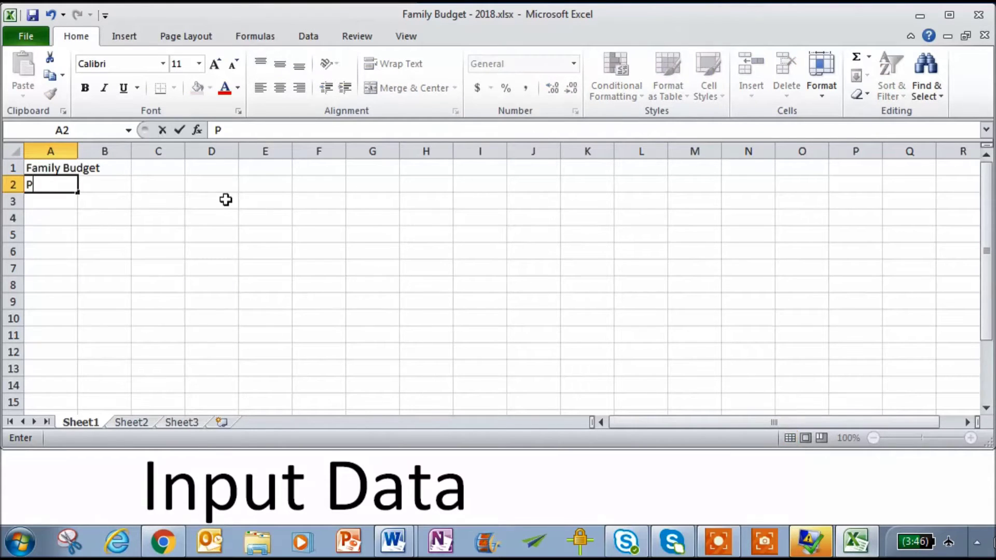
{"action": "type", "text": "aychecks"}
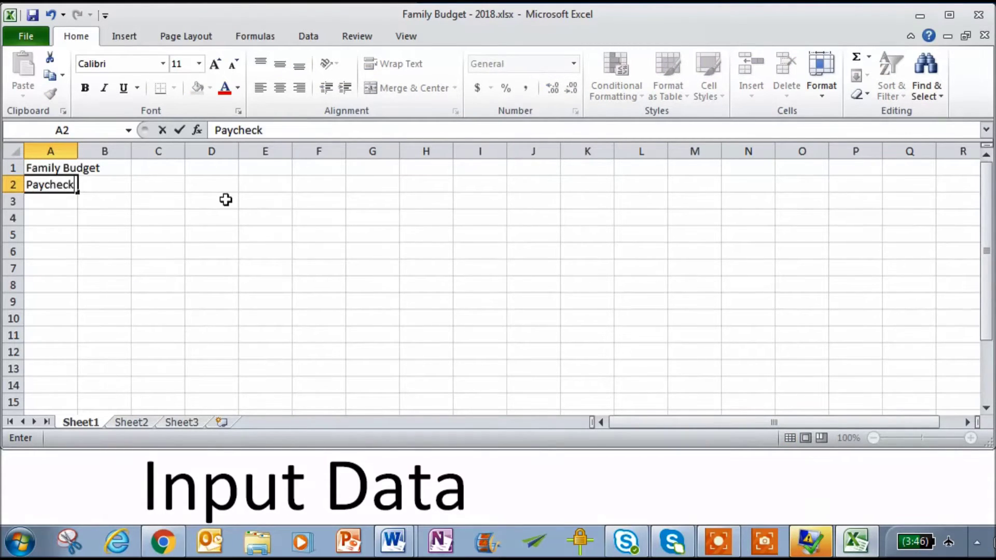
{"action": "key", "text": "Return"}
{"action": "type", "text": "B"}
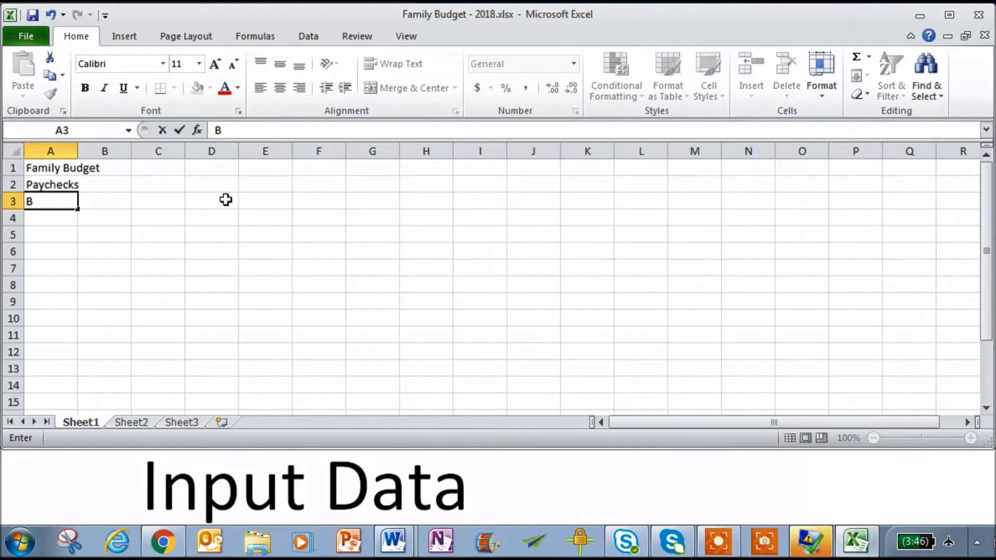
{"action": "type", "text": "onus"}
{"action": "key", "text": "Return"}
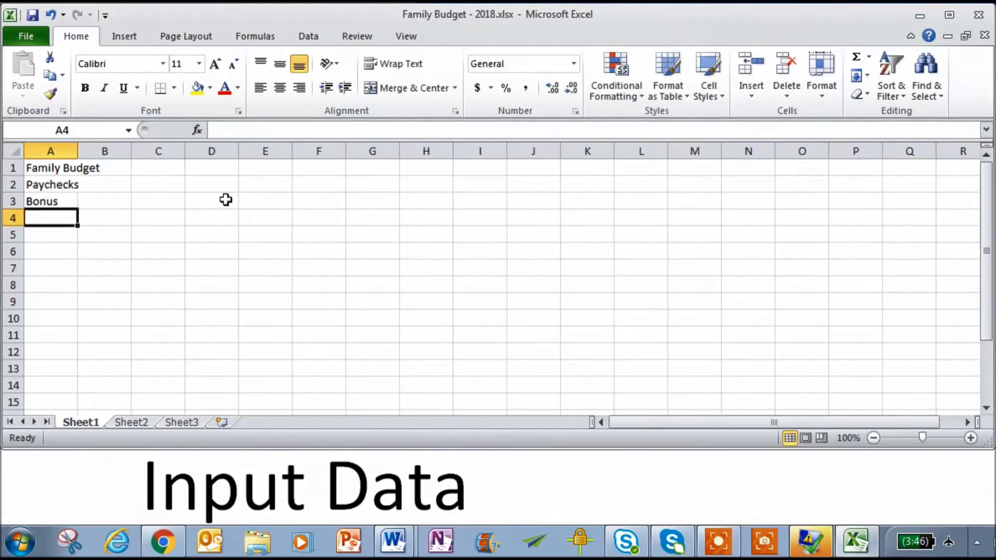
{"action": "type", "text": "Mortgage"}
{"action": "key", "text": "Return"}
{"action": "type", "text": "Utilities"}
{"action": "key", "text": "Return"}
{"action": "type", "text": "Car Payment"}
{"action": "key", "text": "Return"}
{"action": "type", "text": "Shopping"}
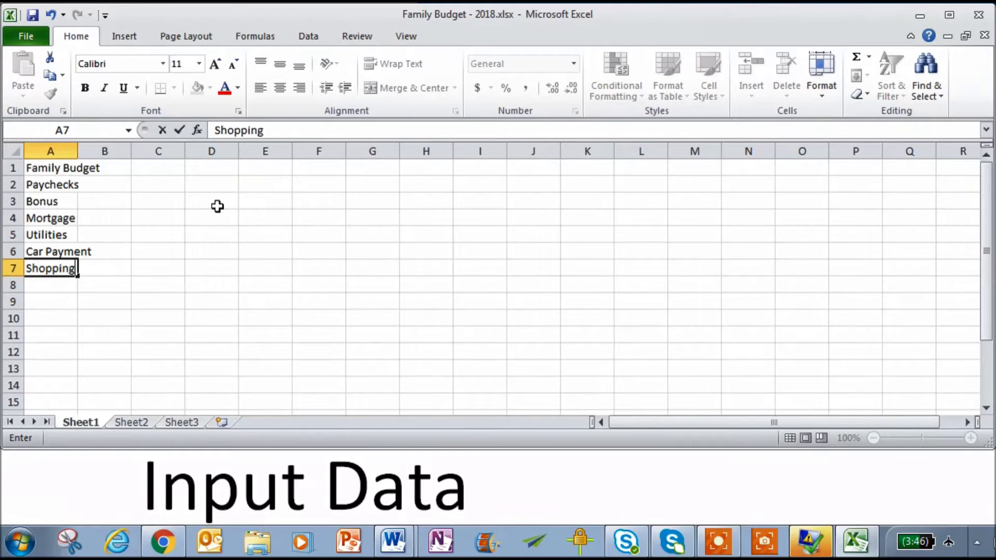
{"action": "key", "text": "Return"}
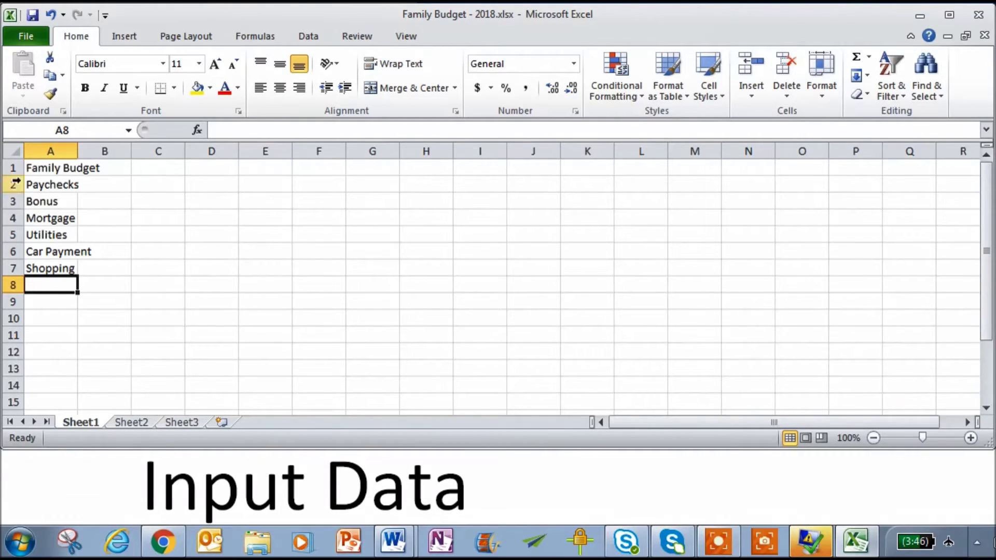
{"action": "left_click_drag", "start_coordinate": [14, 185], "coordinate": [16, 200]}
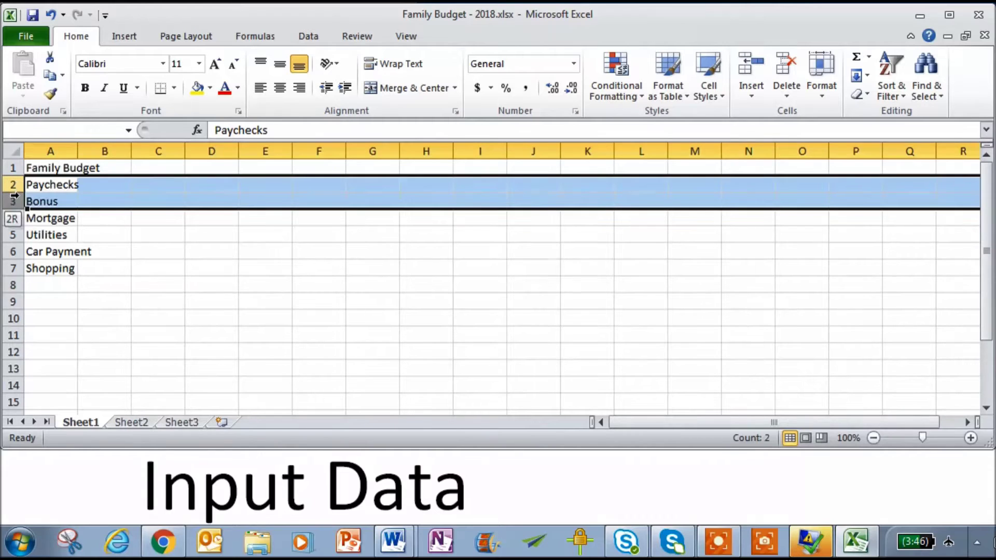
- Insert two blank rows above Paychecks and three between Bonus and Mortgage
{"action": "right_click", "coordinate": [20, 200]}
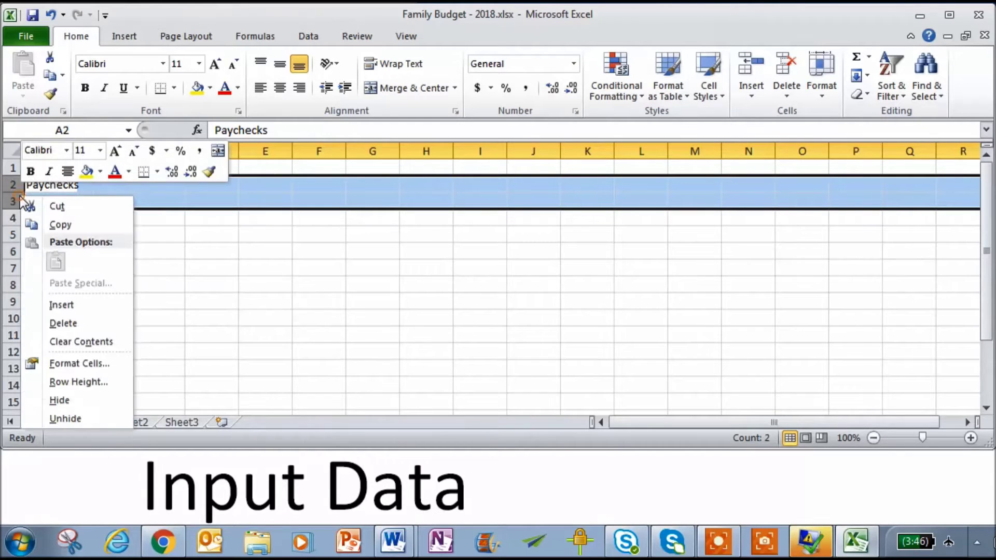
{"action": "left_click", "coordinate": [73, 305]}
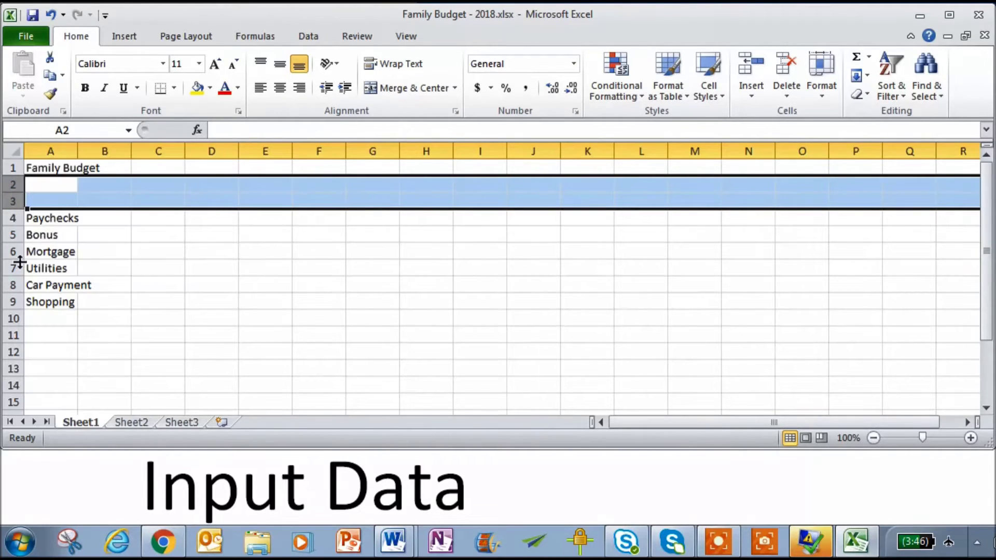
{"action": "left_click_drag", "start_coordinate": [14, 252], "coordinate": [14, 287]}
{"action": "right_click", "coordinate": [13, 287]}
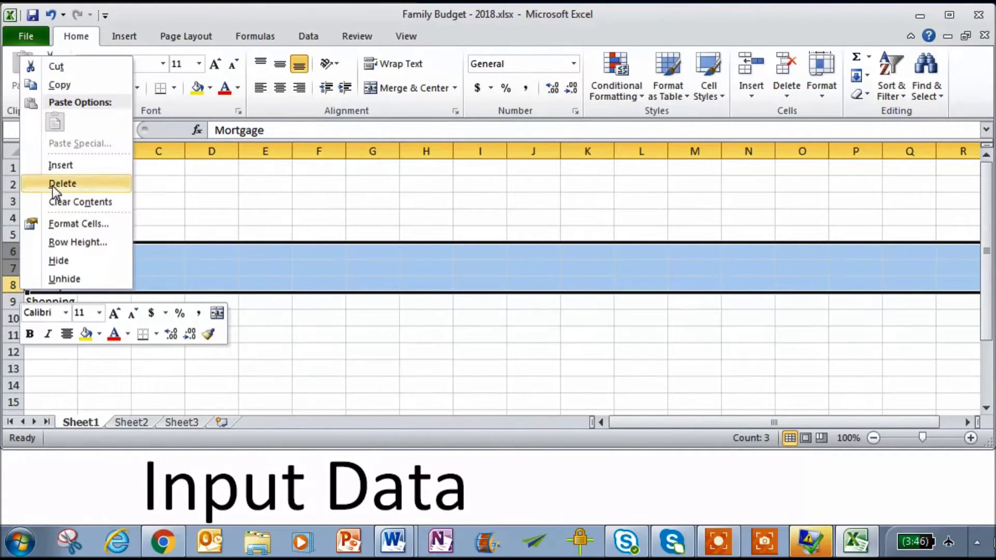
{"action": "left_click", "coordinate": [63, 165]}
- Label A6 TOTAL INCOME, A13 TOTAL EXPENSE and A15 REMAINING
{"action": "left_click", "coordinate": [54, 251]}
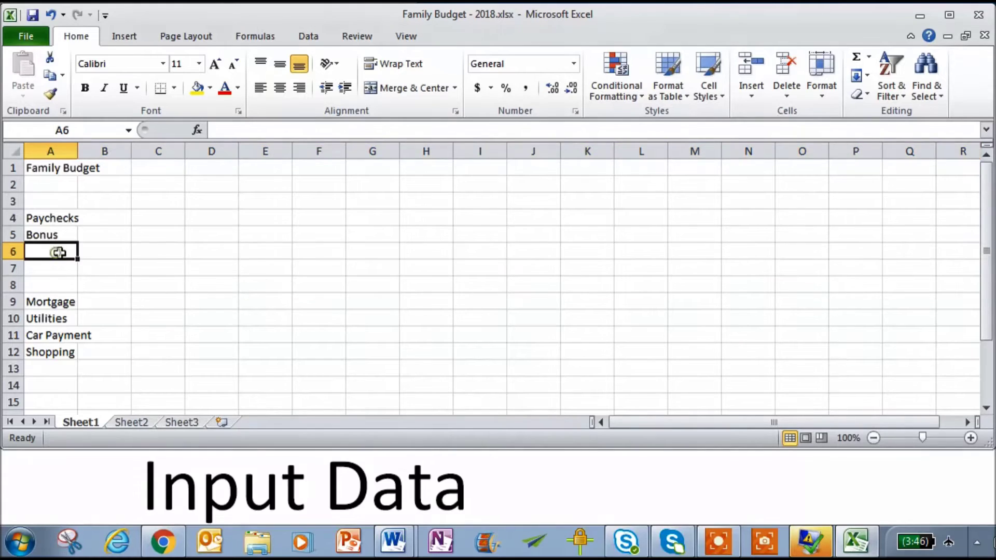
{"action": "type", "text": "TOTAL INCOME"}
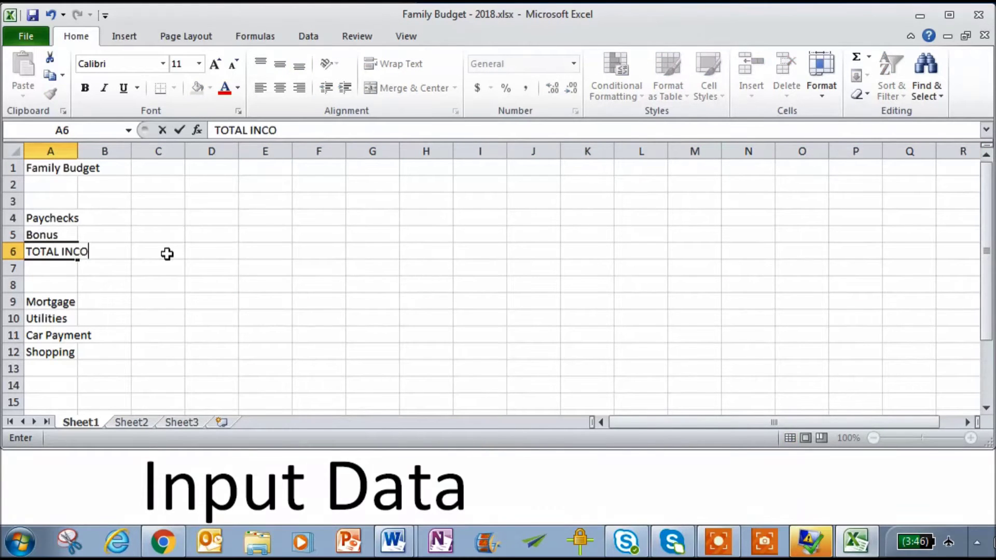
{"action": "key", "text": "Return"}
{"action": "key", "text": "Down"}
{"action": "key", "text": "Down"}
{"action": "key", "text": "Down"}
{"action": "key", "text": "Down"}
{"action": "key", "text": "Down"}
{"action": "key", "text": "Down"}
{"action": "type", "text": "TOTA"}
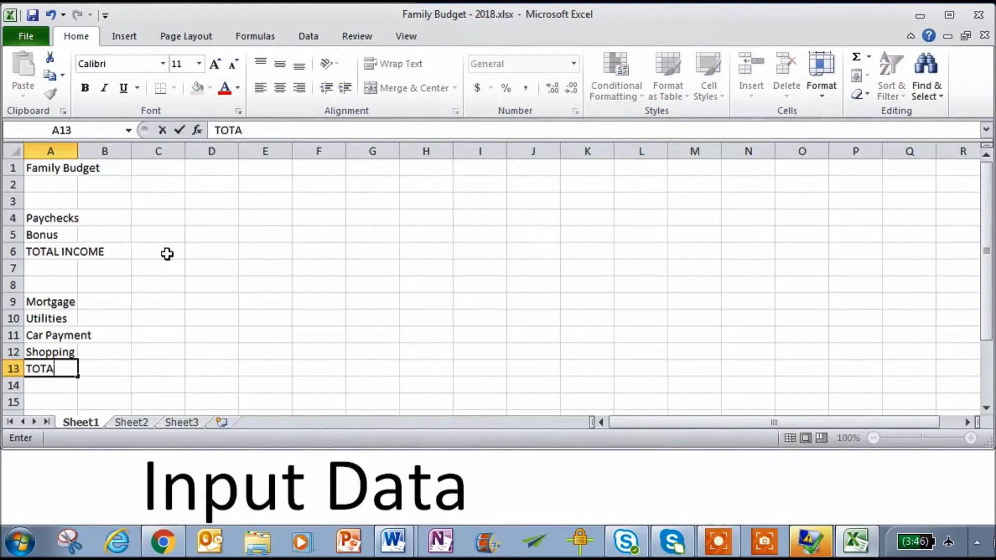
{"action": "type", "text": "L EXPENSE"}
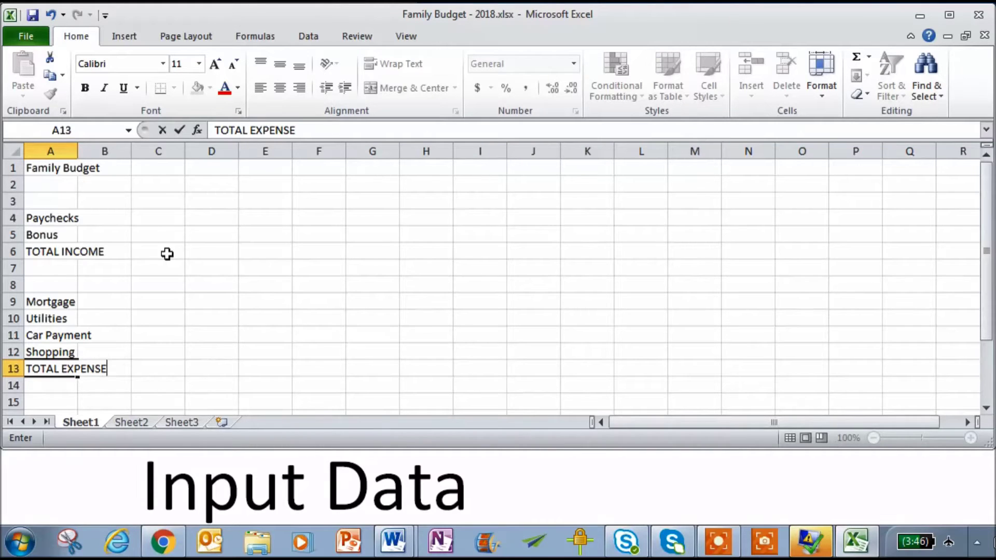
{"action": "key", "text": "Return"}
{"action": "key", "text": "Down"}
{"action": "type", "text": "RE"}
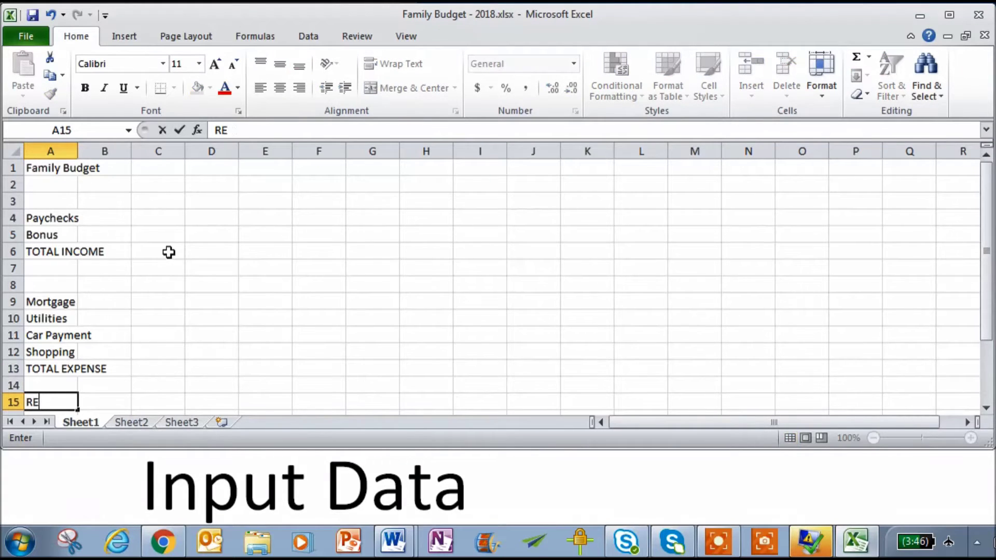
{"action": "type", "text": "MAINING"}
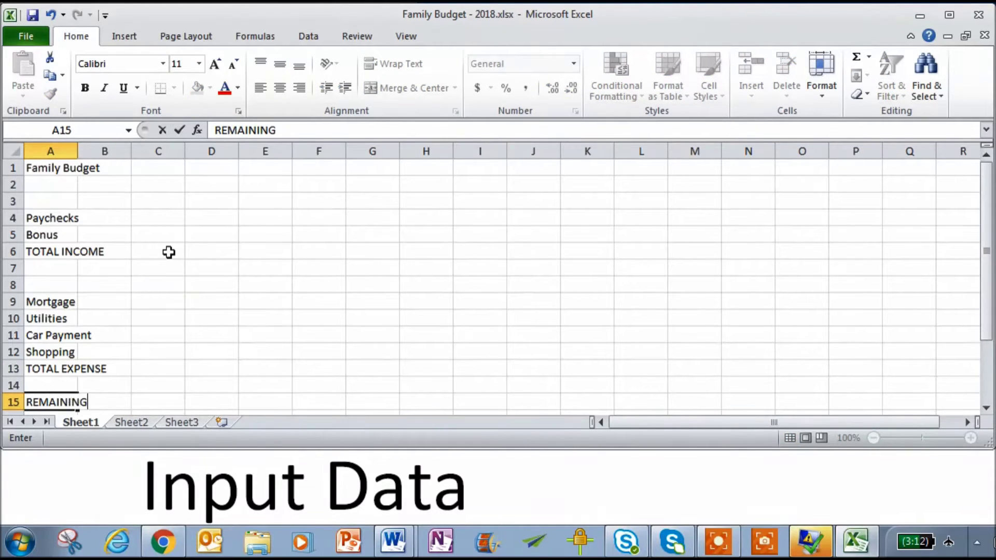
{"action": "left_click", "coordinate": [139, 233]}
- Enter January in B3, fill the months through December to M3, and add TOTAL in N3
{"action": "left_click", "coordinate": [116, 201]}
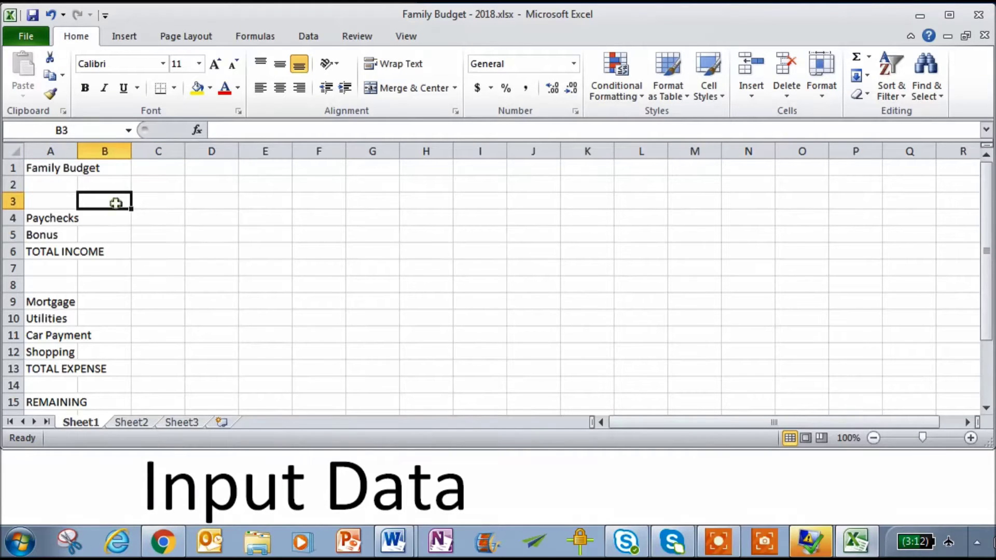
{"action": "type", "text": "Jan"}
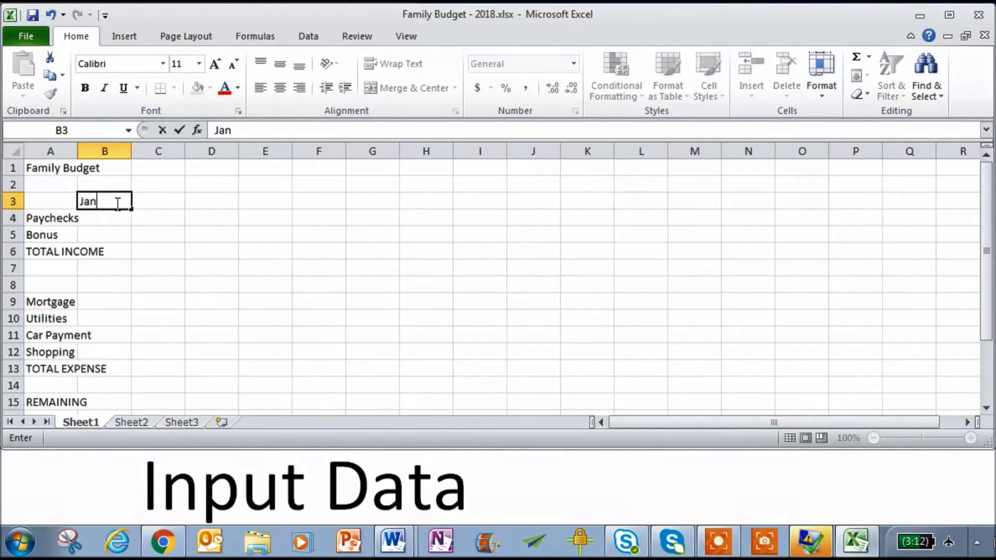
{"action": "type", "text": "uary"}
{"action": "key", "text": "Return"}
{"action": "left_click", "coordinate": [116, 204]}
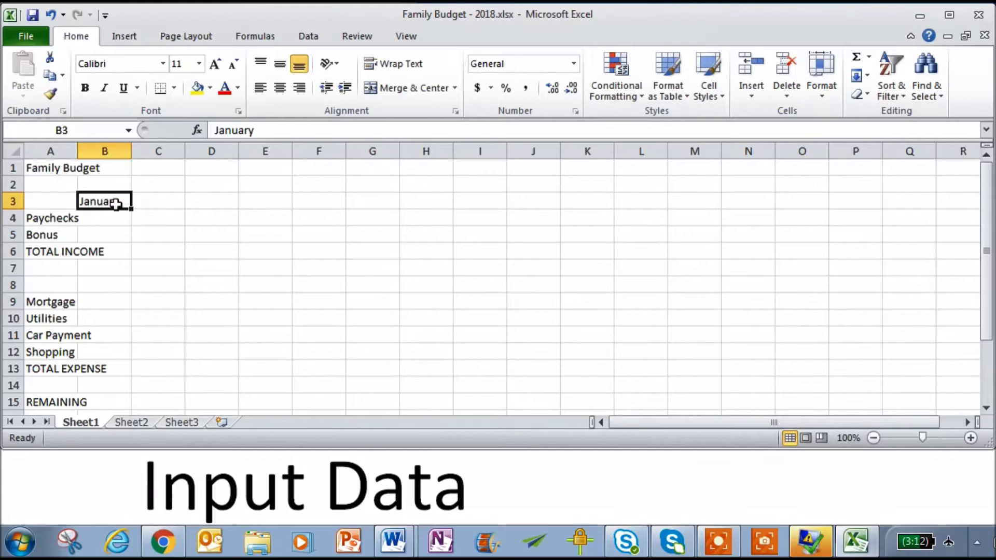
{"action": "left_click_drag", "start_coordinate": [133, 208], "coordinate": [709, 192]}
{"action": "left_click", "coordinate": [739, 201]}
{"action": "type", "text": "TOTAL"}
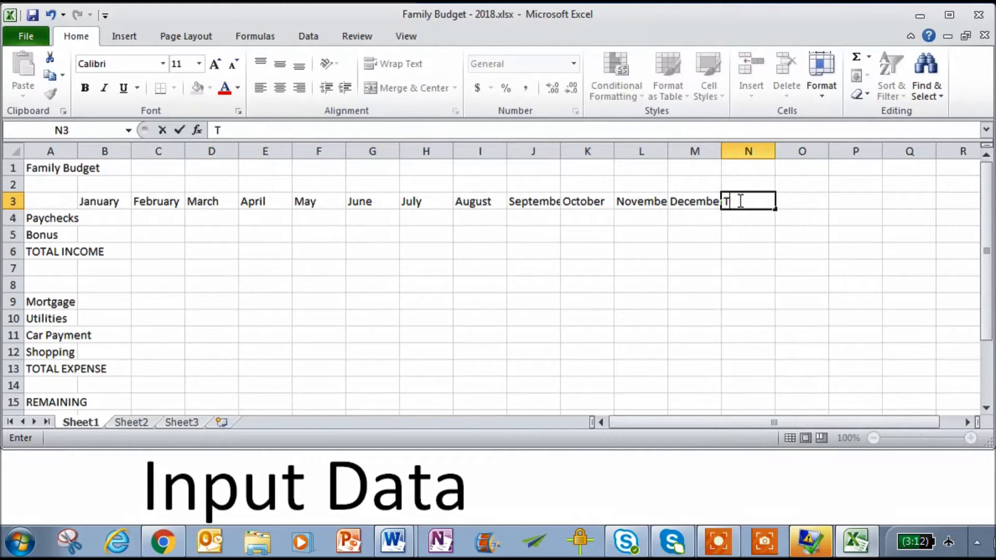
{"action": "key", "text": "Return"}
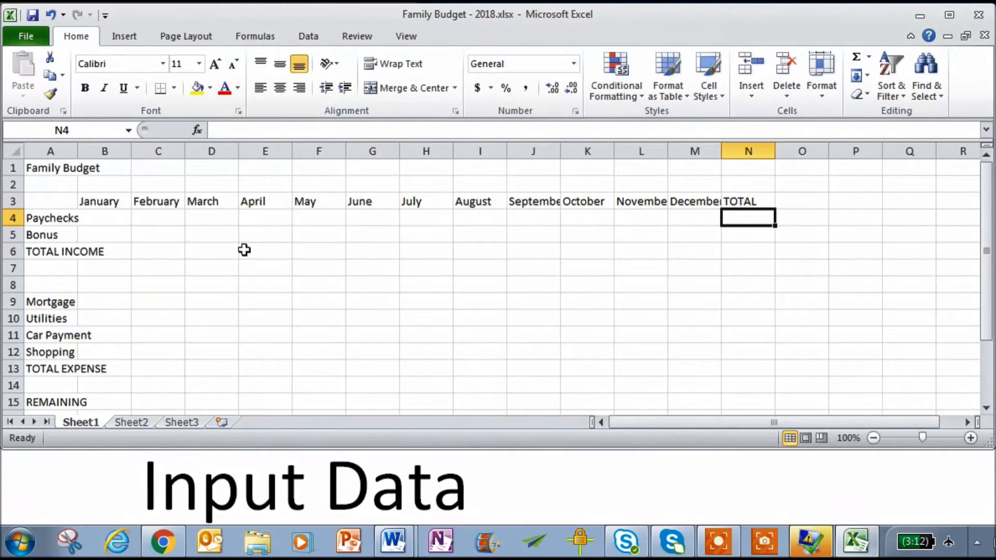
- Enter January's income: Paychecks 5000 and Bonus 1000
{"action": "left_click", "coordinate": [107, 218]}
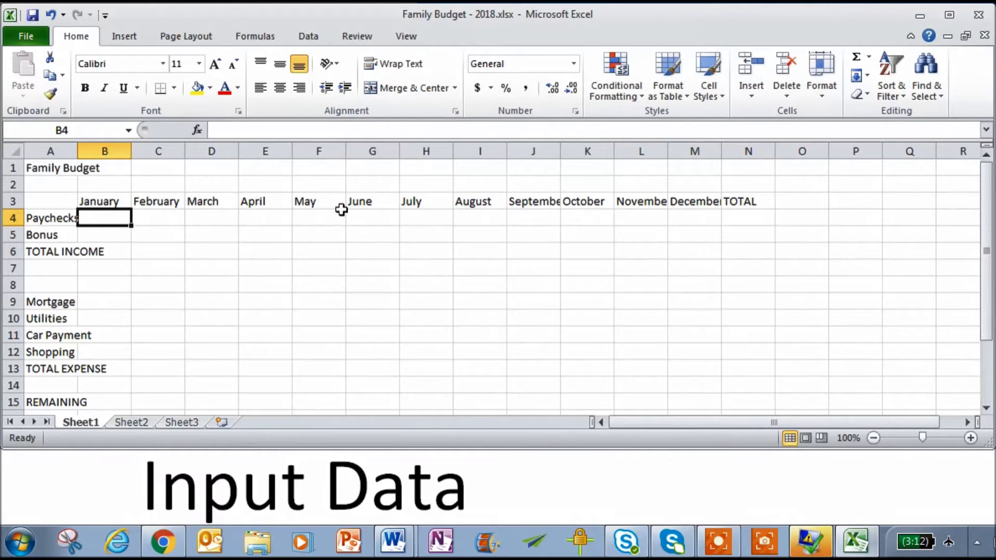
{"action": "type", "text": "5000"}
{"action": "key", "text": "Return"}
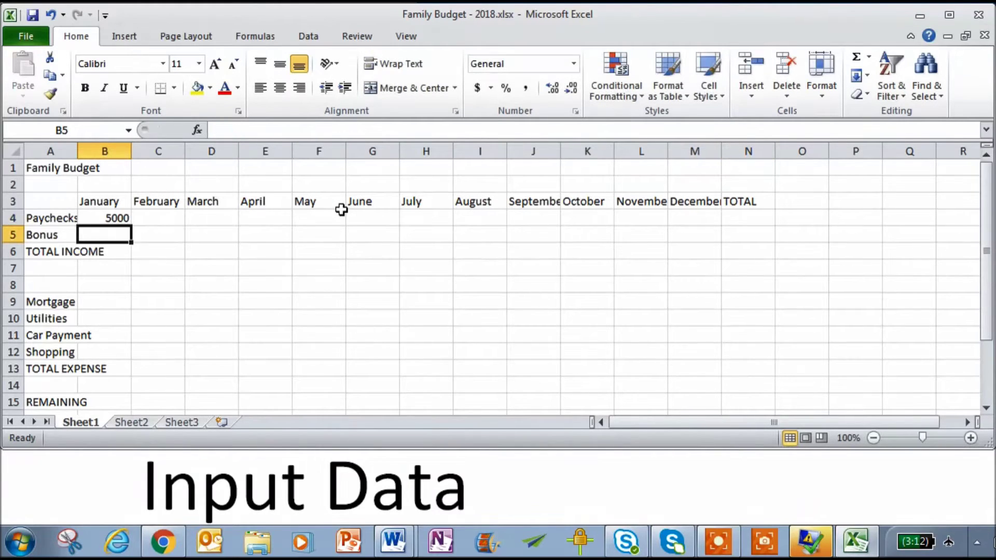
{"action": "type", "text": "1000"}
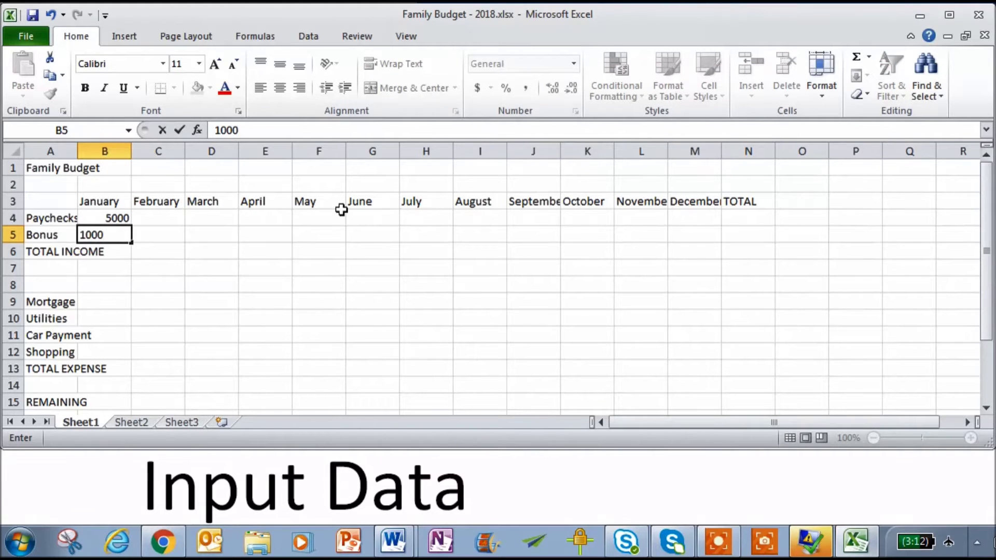
{"action": "key", "text": "Return"}
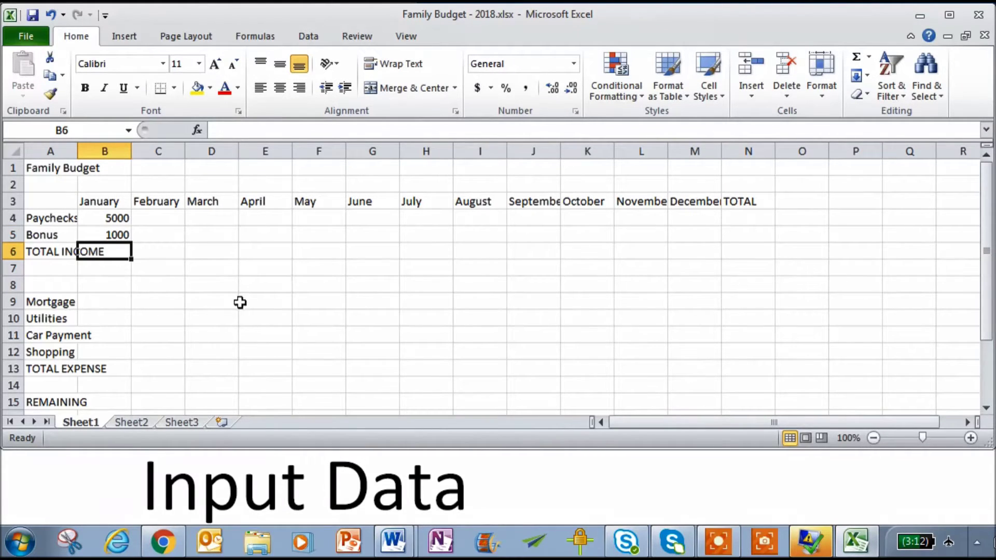
- Enter January's expenses in B9:B12: Mortgage 2000, Utilities 1000, Car Payment 500, Shopping 1000
{"action": "left_click", "coordinate": [111, 300]}
{"action": "type", "text": "2000"}
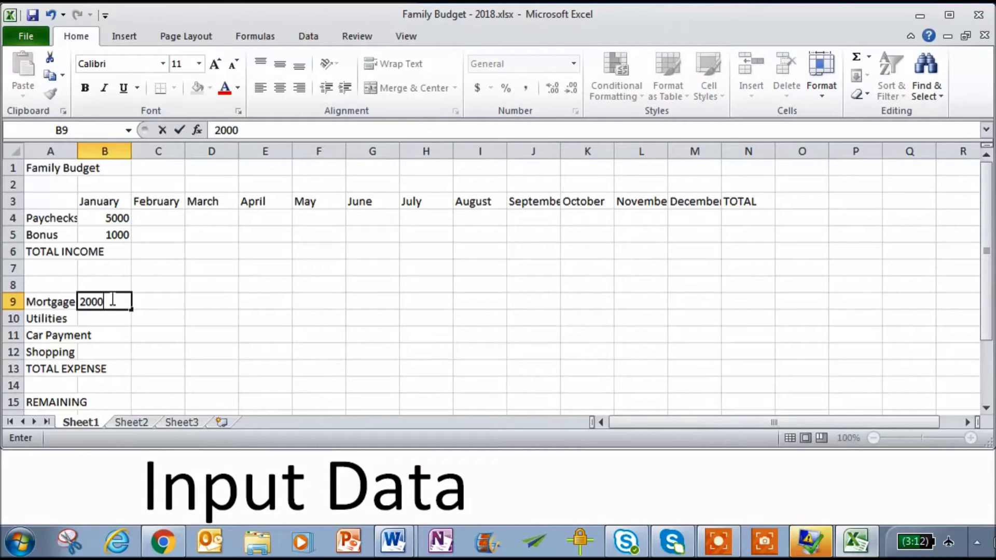
{"action": "key", "text": "Return"}
{"action": "type", "text": "1000"}
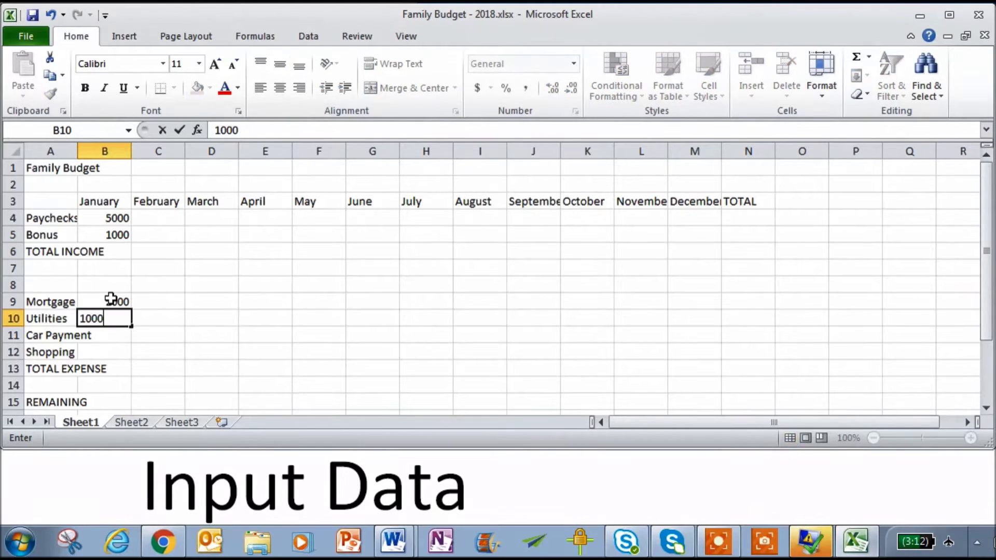
{"action": "key", "text": "Return"}
{"action": "type", "text": "500"}
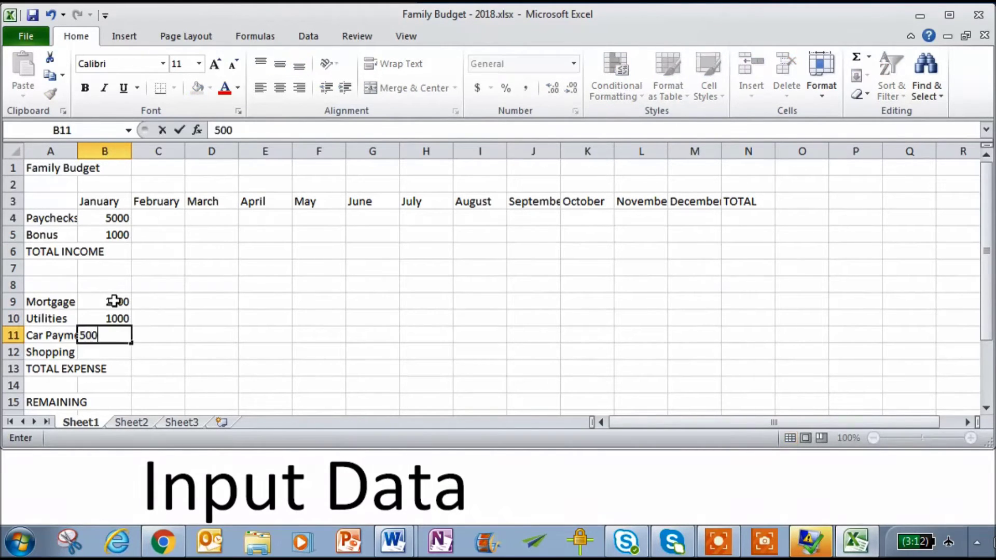
{"action": "key", "text": "Return"}
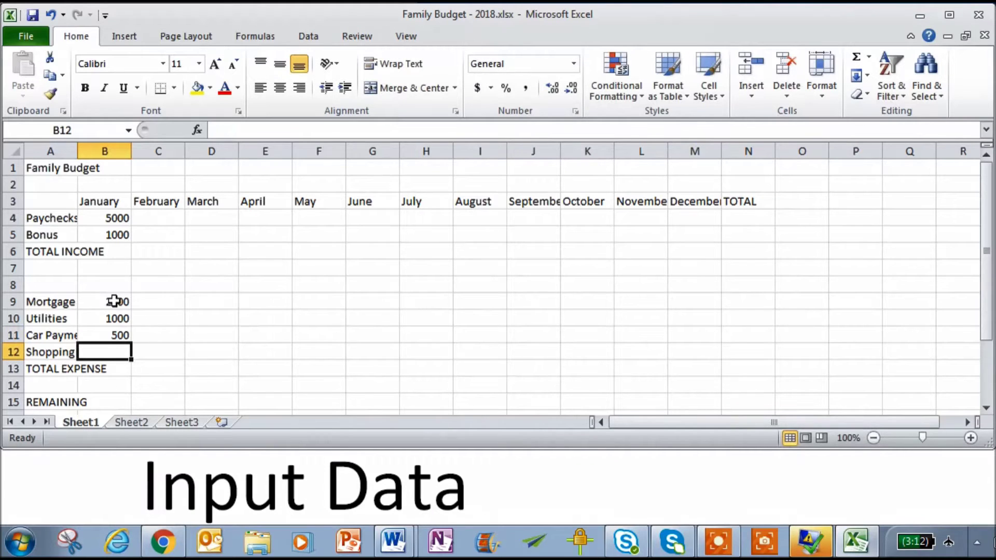
{"action": "type", "text": "1000"}
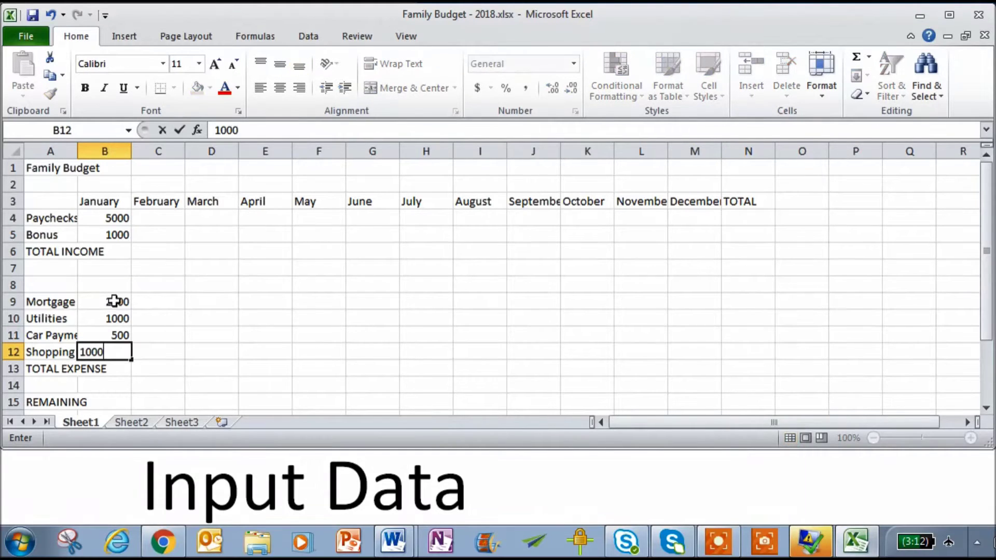
{"action": "key", "text": "Return"}
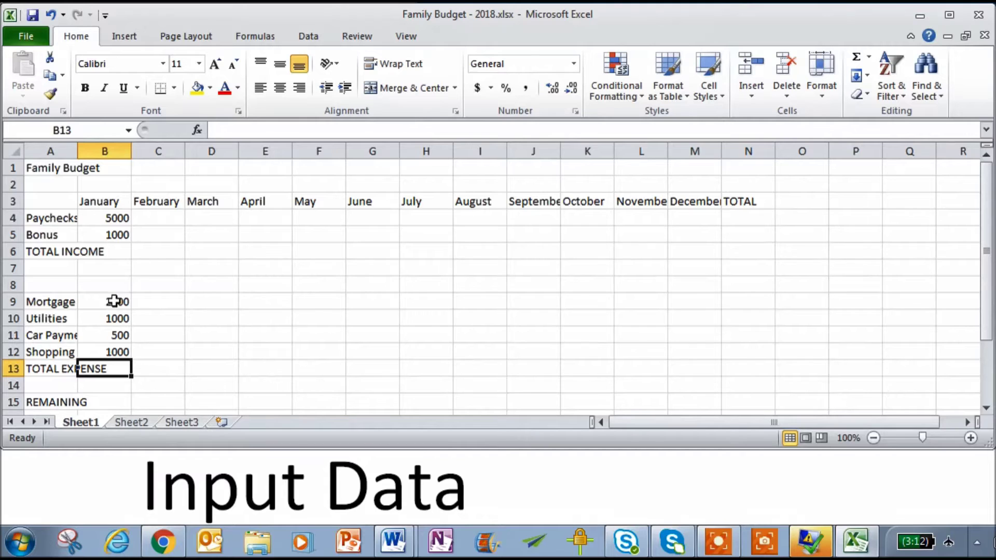
- Fill the 5000 paycheck through December and a 0 bonus for February–December
{"action": "left_click", "coordinate": [122, 216]}
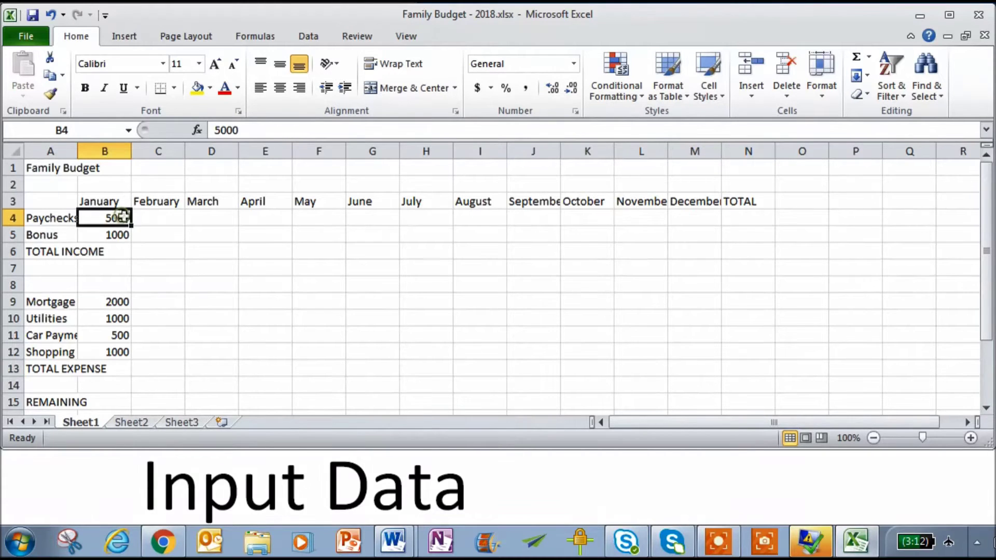
{"action": "left_click_drag", "start_coordinate": [132, 228], "coordinate": [738, 173]}
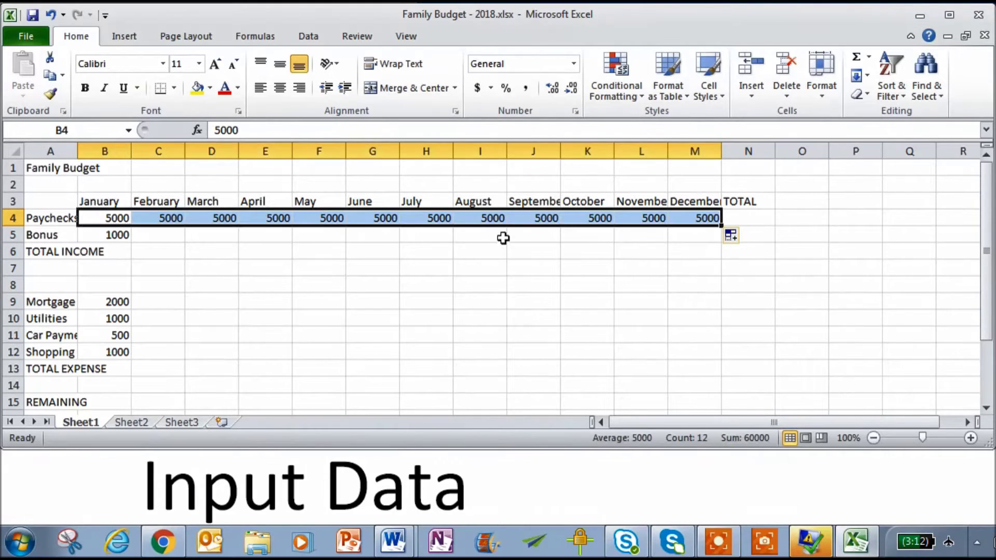
{"action": "left_click", "coordinate": [173, 233]}
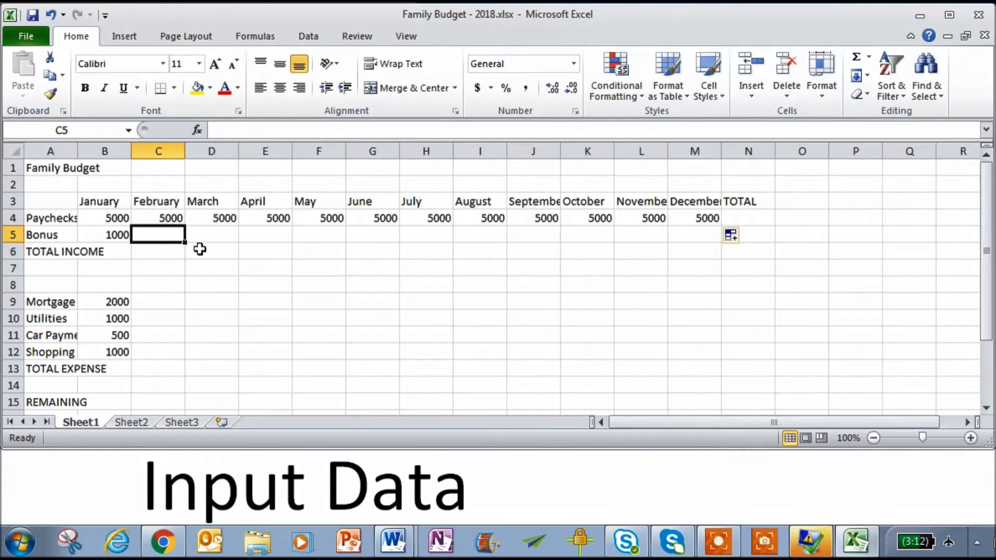
{"action": "type", "text": "0"}
{"action": "key", "text": "Return"}
{"action": "left_click", "coordinate": [178, 234]}
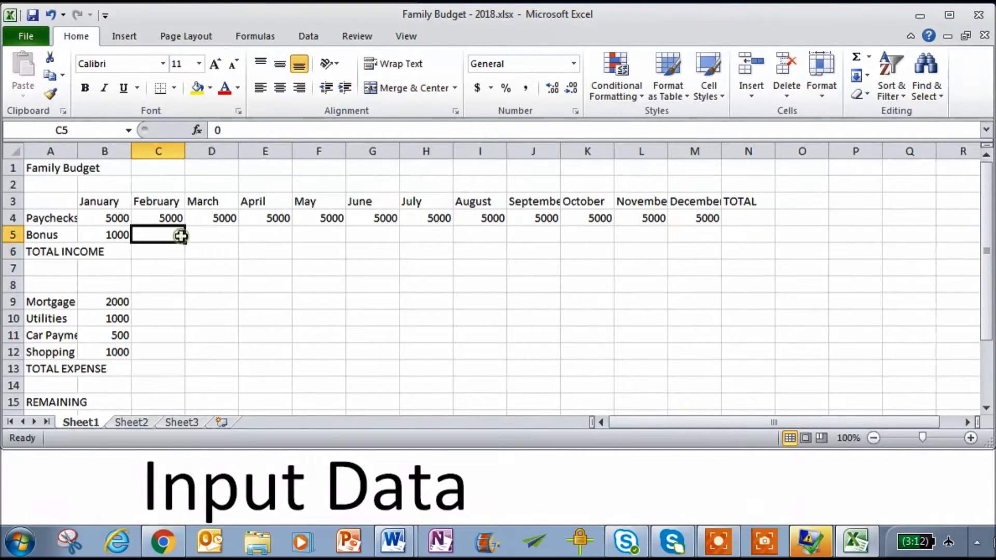
{"action": "left_click_drag", "start_coordinate": [185, 243], "coordinate": [726, 229]}
- Copy January's four expense amounts through December, then start =sum( in B6
{"action": "left_click_drag", "start_coordinate": [119, 302], "coordinate": [734, 314]}
{"action": "left_click", "coordinate": [364, 258]}
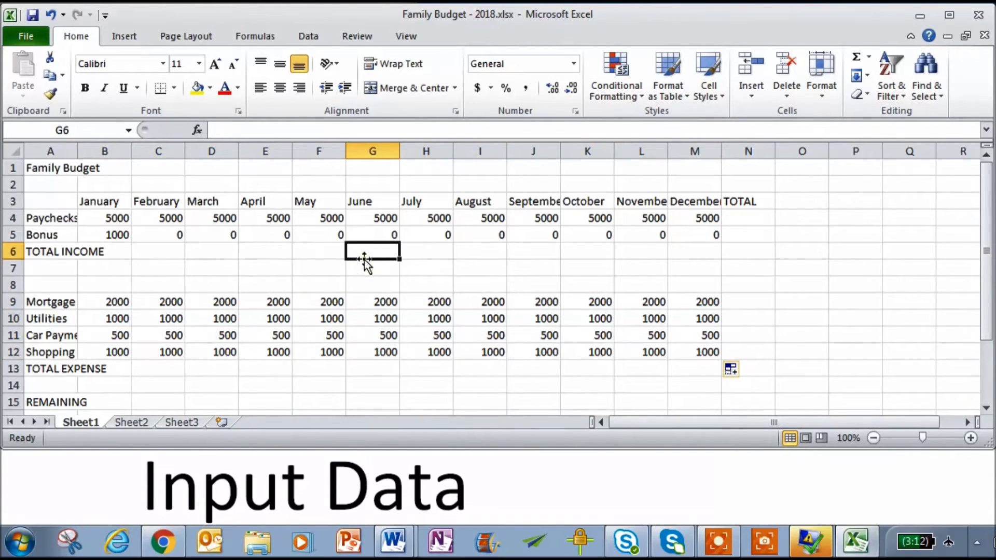
{"action": "left_click", "coordinate": [113, 251]}
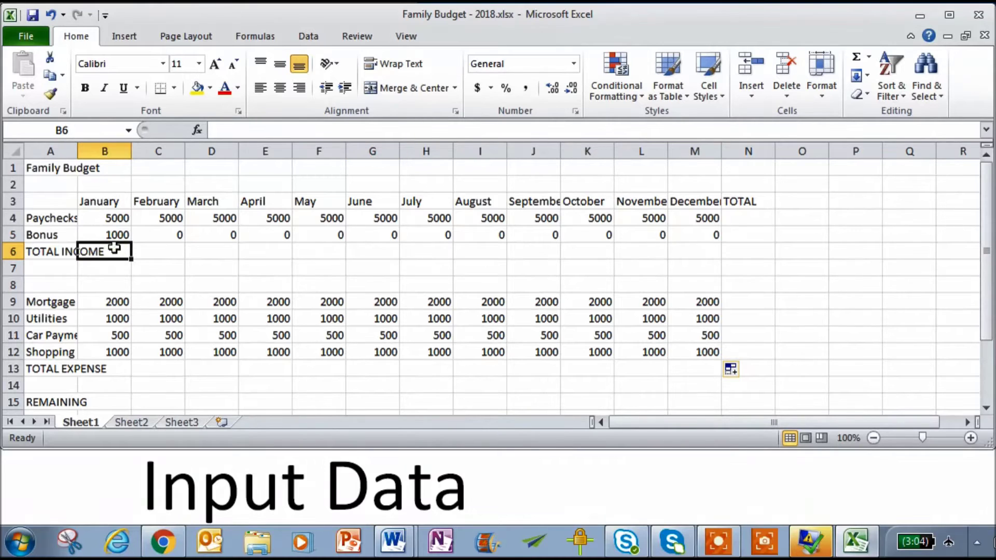
{"action": "type", "text": "=sum("}
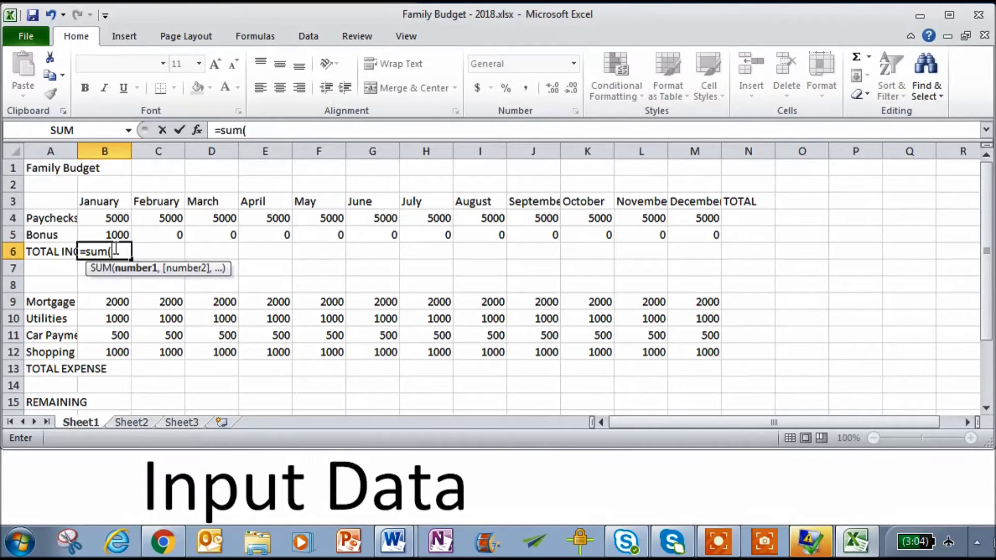
- Total January's income as =SUM(B4:B5) = 6000 and expenses as =SUM(B9:B12) = 4500
{"action": "left_click_drag", "start_coordinate": [116, 217], "coordinate": [119, 229]}
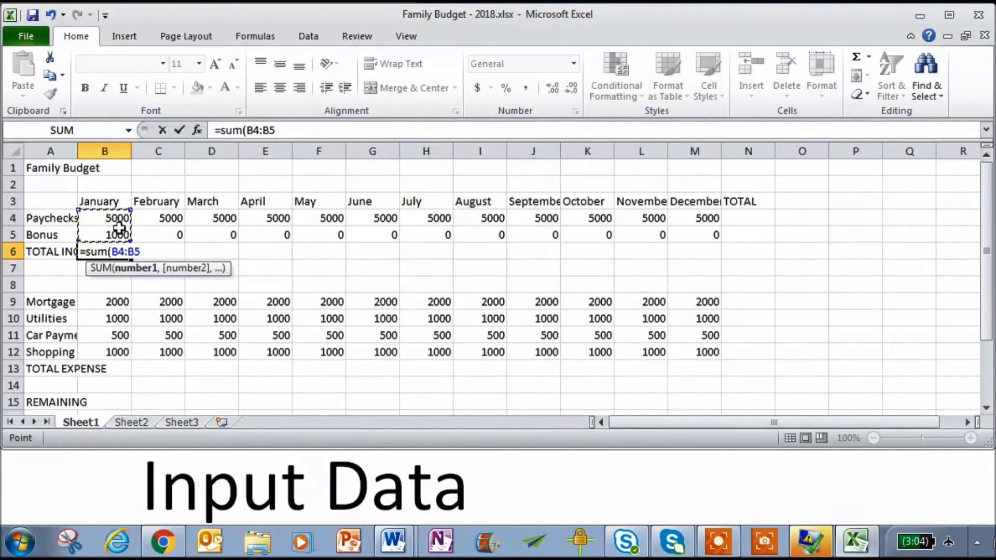
{"action": "key", "text": "Return"}
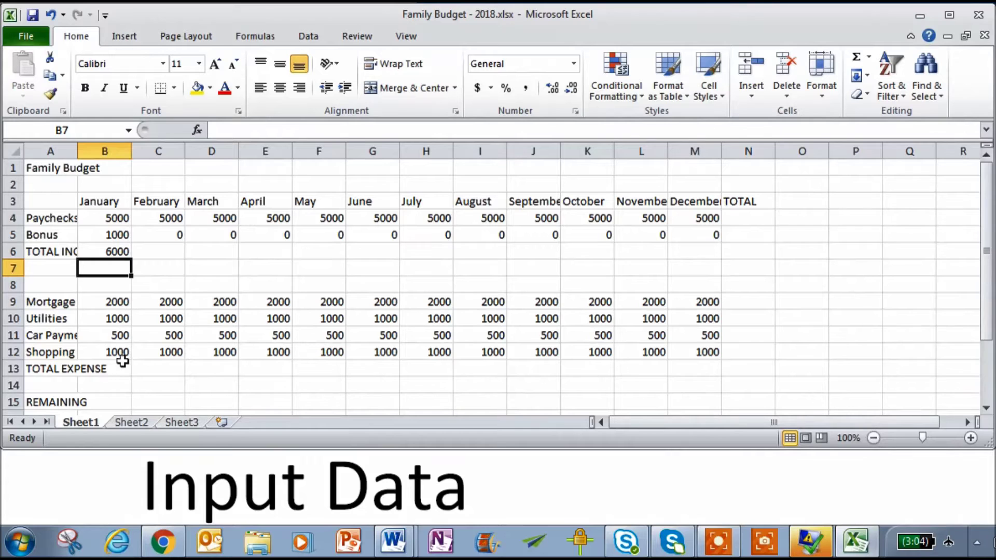
{"action": "left_click", "coordinate": [120, 370]}
{"action": "type", "text": "=sum("}
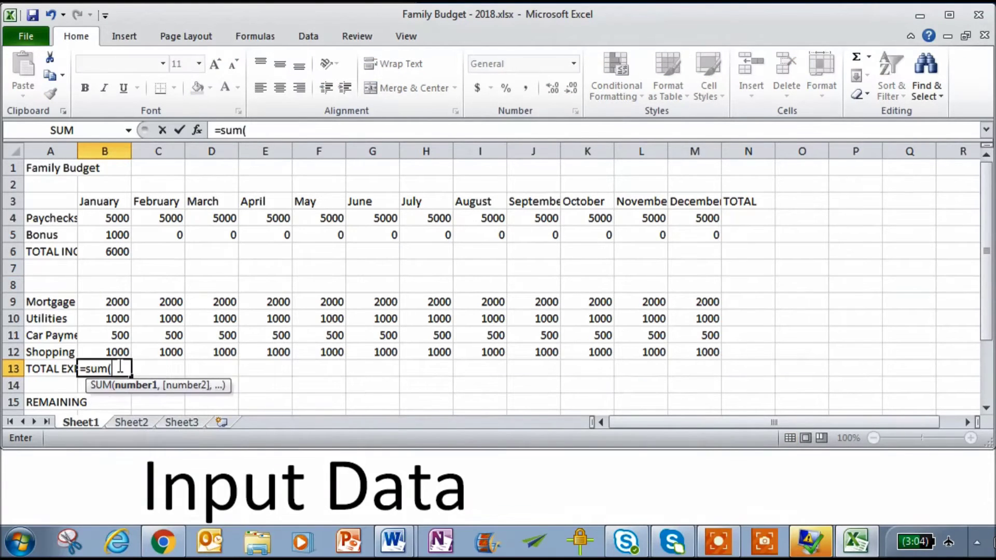
{"action": "left_click_drag", "start_coordinate": [111, 305], "coordinate": [109, 352]}
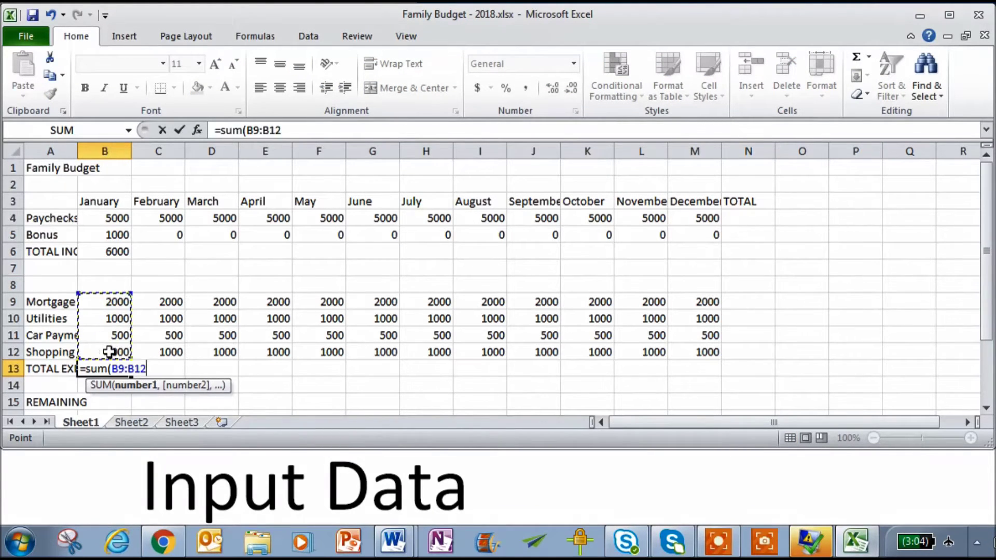
{"action": "key", "text": "Return"}
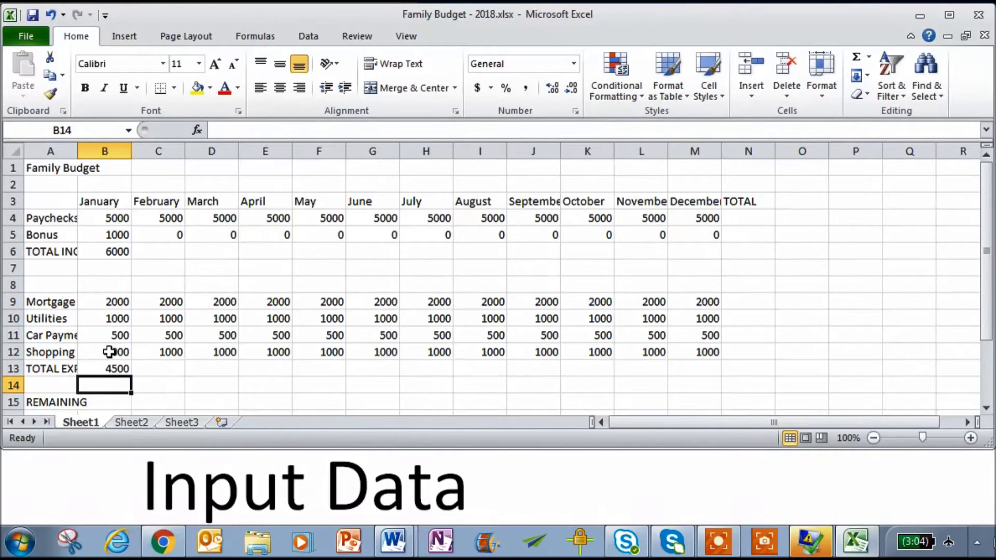
{"action": "key", "text": "Return"}
- Build a first REMAINING formula in B15 from B6 and B13, then review the totals
{"action": "type", "text": "+"}
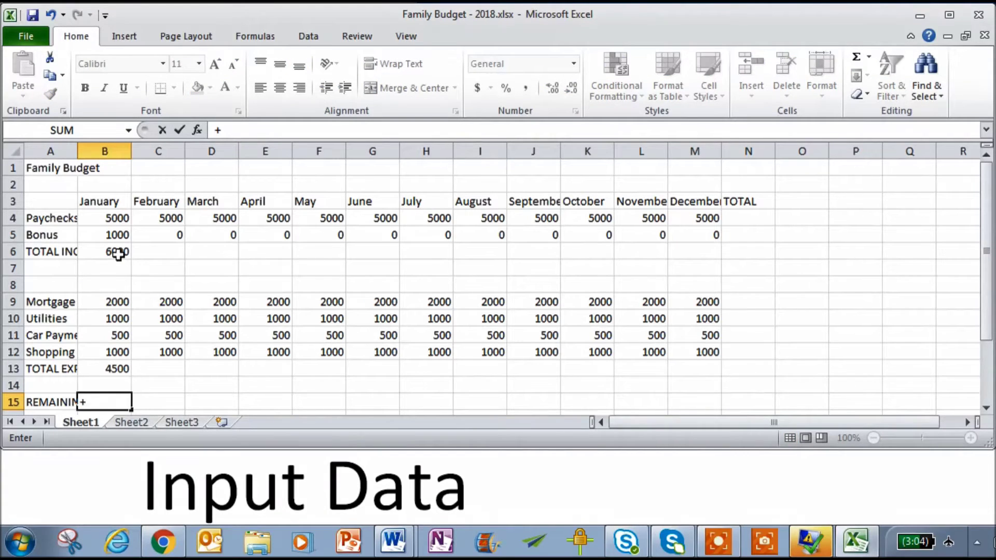
{"action": "left_click", "coordinate": [118, 254]}
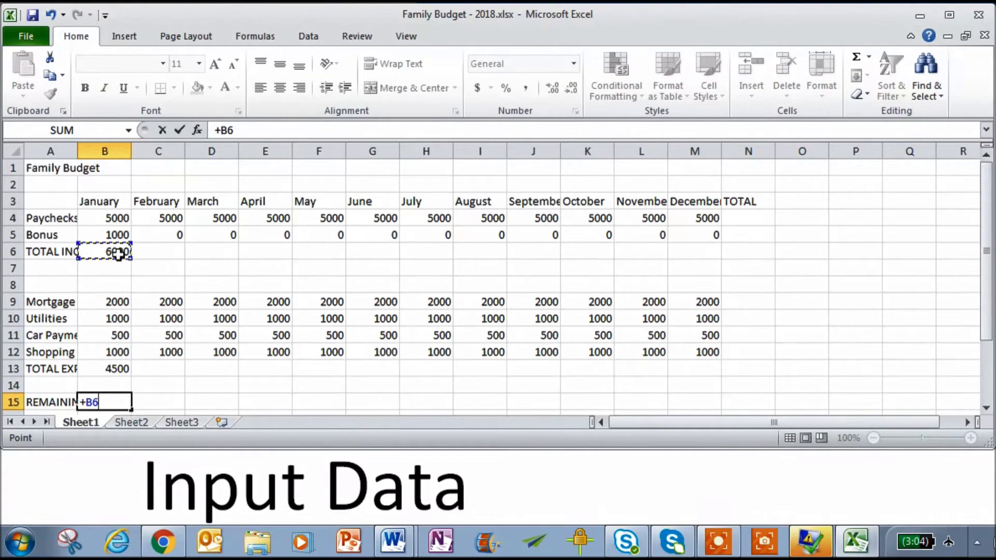
{"action": "type", "text": "+"}
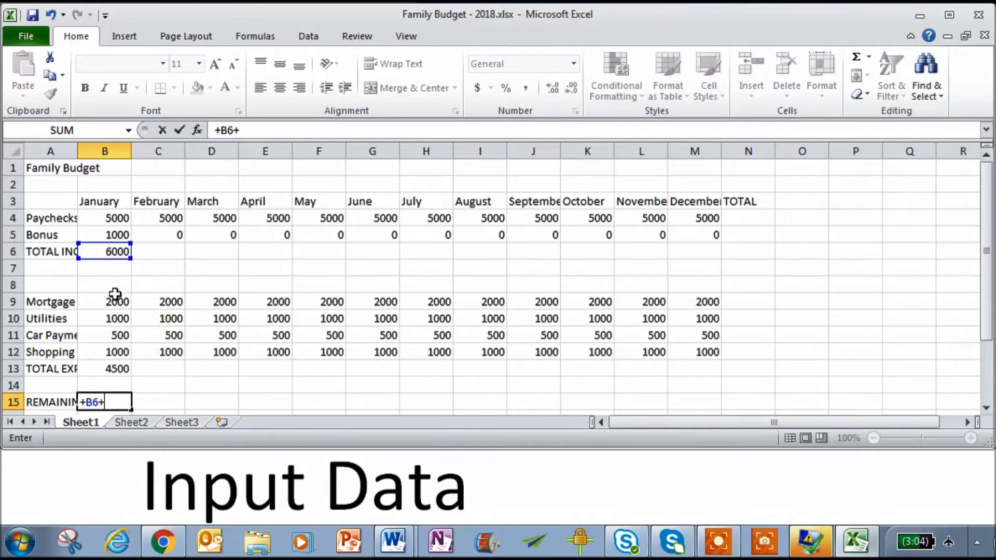
{"action": "left_click", "coordinate": [117, 369]}
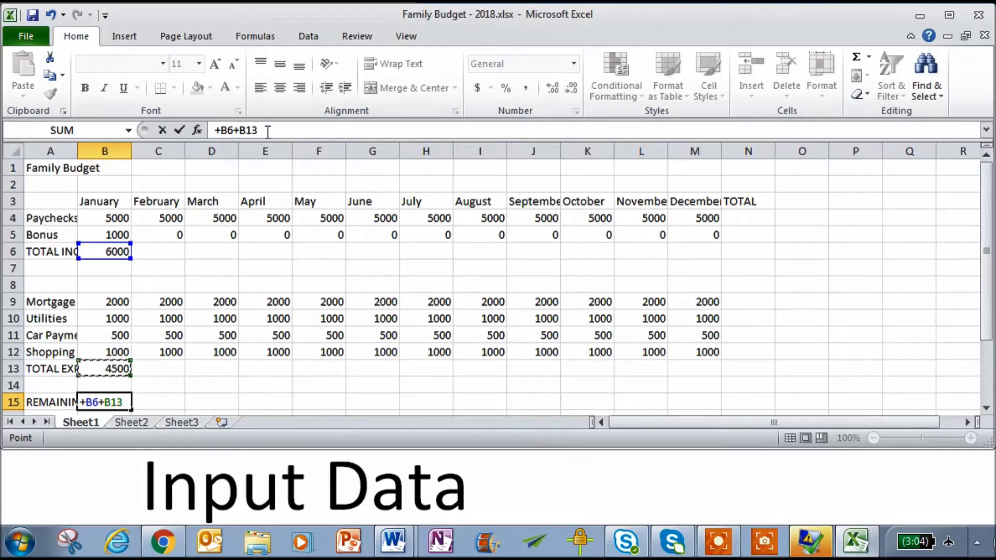
{"action": "key", "text": "Return"}
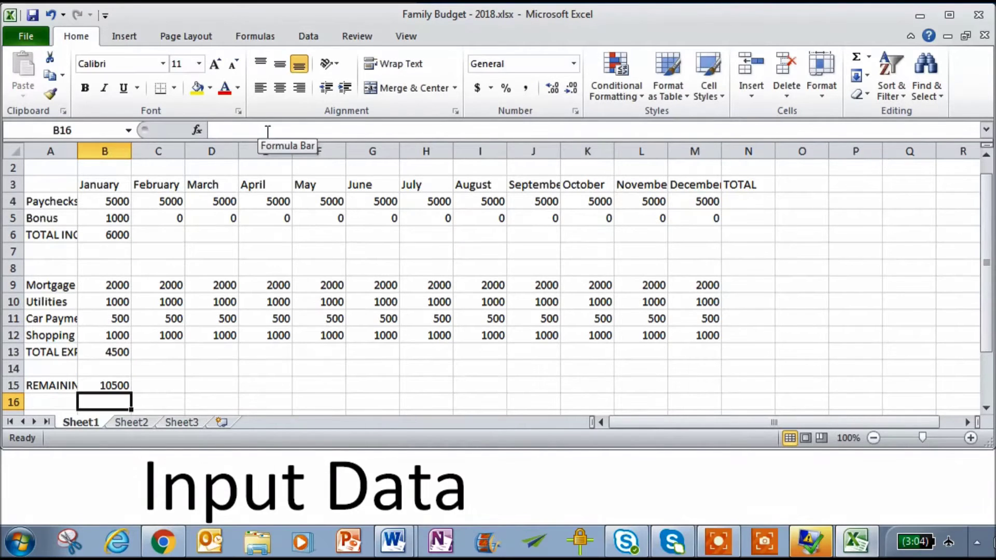
{"action": "key", "text": "Up"}
{"action": "key", "text": "Up"}
{"action": "key", "text": "Up"}
{"action": "key", "text": "Up"}
{"action": "key", "text": "Up"}
{"action": "key", "text": "Up"}
{"action": "key", "text": "Up"}
{"action": "key", "text": "Up"}
{"action": "key", "text": "Up"}
{"action": "key", "text": "Up"}
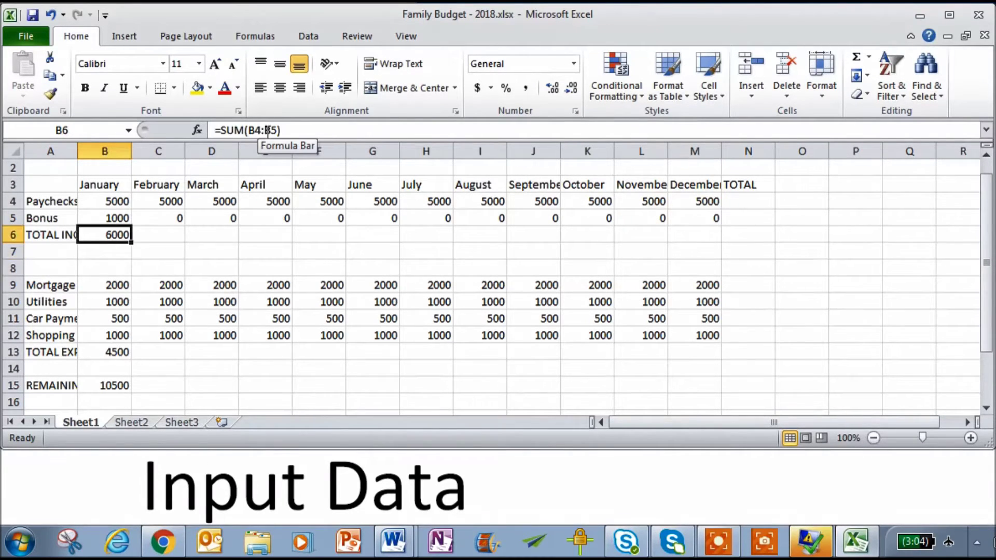
{"action": "key", "text": "Down"}
{"action": "key", "text": "Down"}
{"action": "key", "text": "Down"}
{"action": "key", "text": "Down"}
{"action": "key", "text": "Down"}
{"action": "key", "text": "Down"}
{"action": "key", "text": "Down"}
{"action": "key", "text": "Down"}
{"action": "key", "text": "Down"}
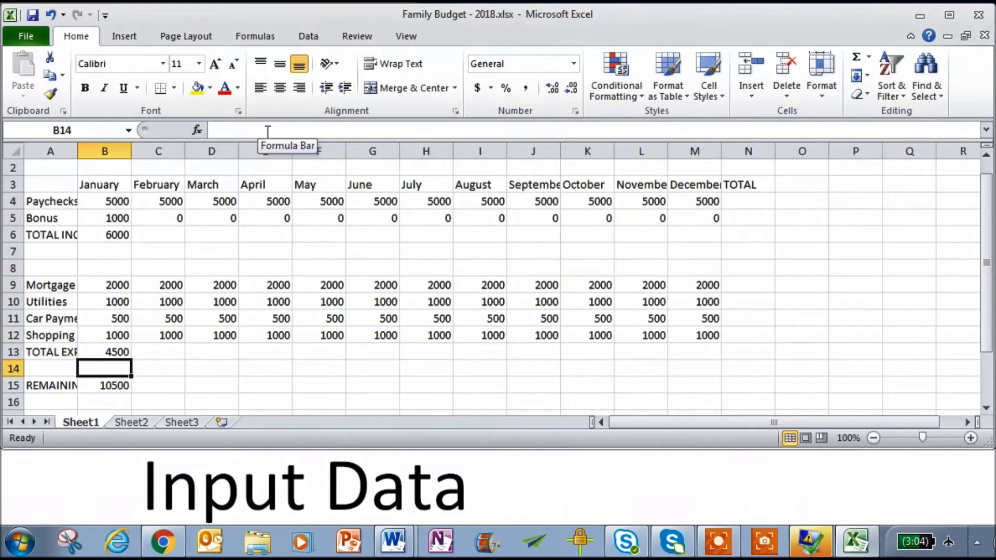
- Correct B15 to =+B6-B13, giving 1500 remaining for January
{"action": "type", "text": "+"}
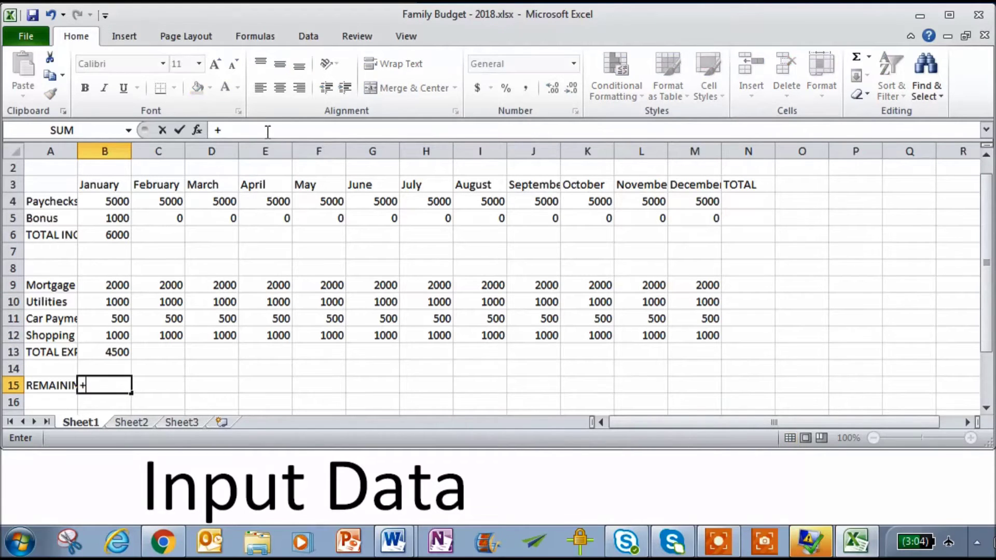
{"action": "left_click", "coordinate": [103, 235]}
{"action": "type", "text": "-"}
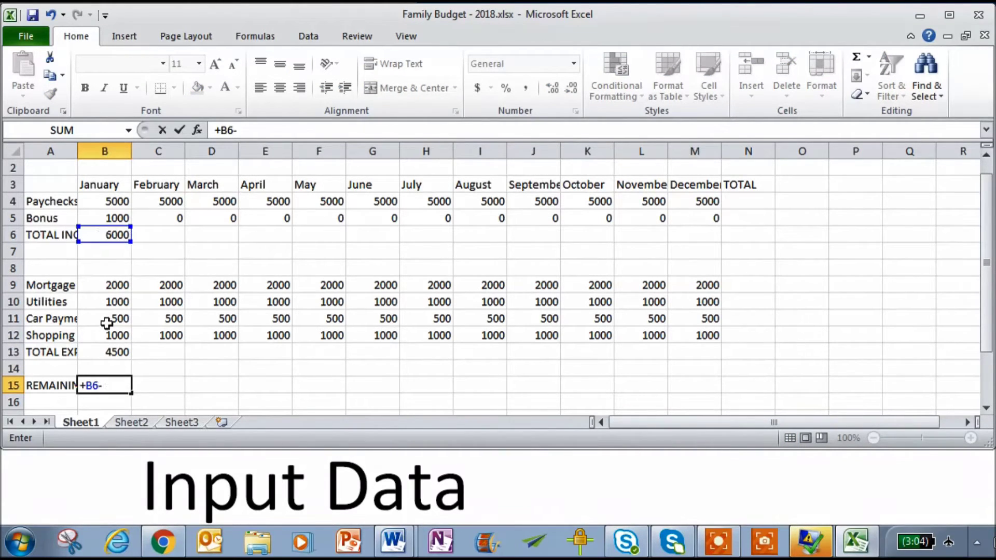
{"action": "left_click", "coordinate": [107, 351]}
{"action": "key", "text": "Return"}
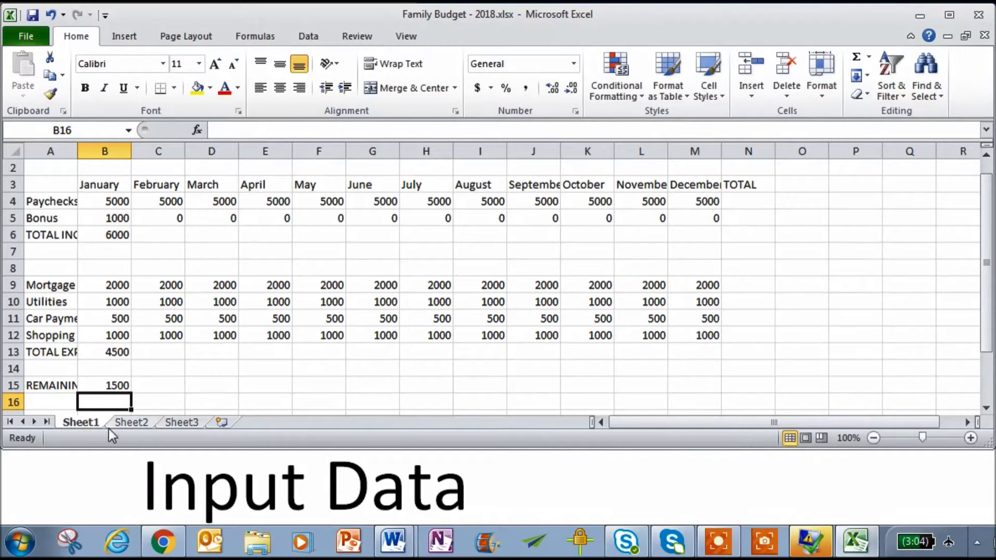
{"action": "left_click", "coordinate": [113, 386]}
- Copy the REMAINING, TOTAL INCOME and TOTAL EXPENSE formulas through December, giving 500 remaining monthly
{"action": "left_click_drag", "start_coordinate": [132, 393], "coordinate": [717, 449]}
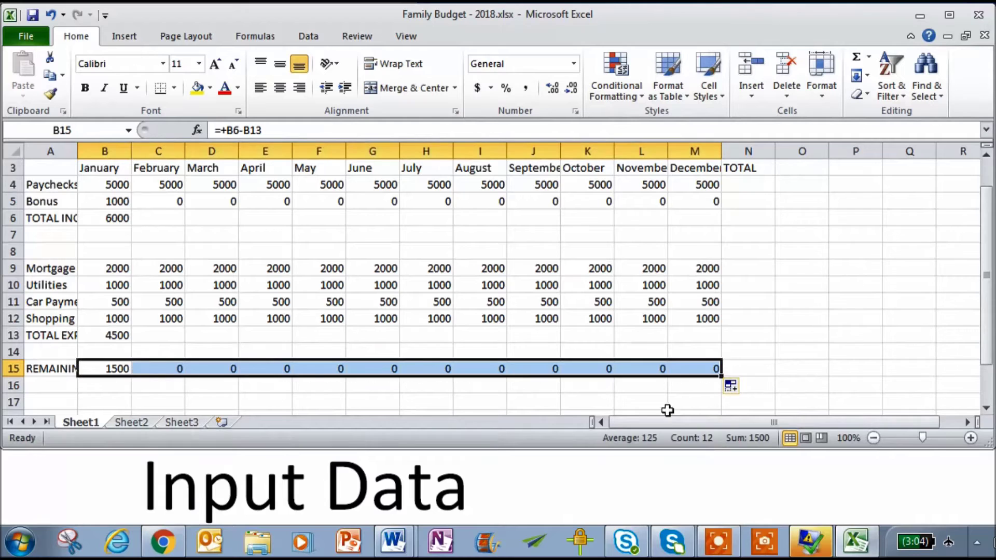
{"action": "left_click", "coordinate": [545, 285]}
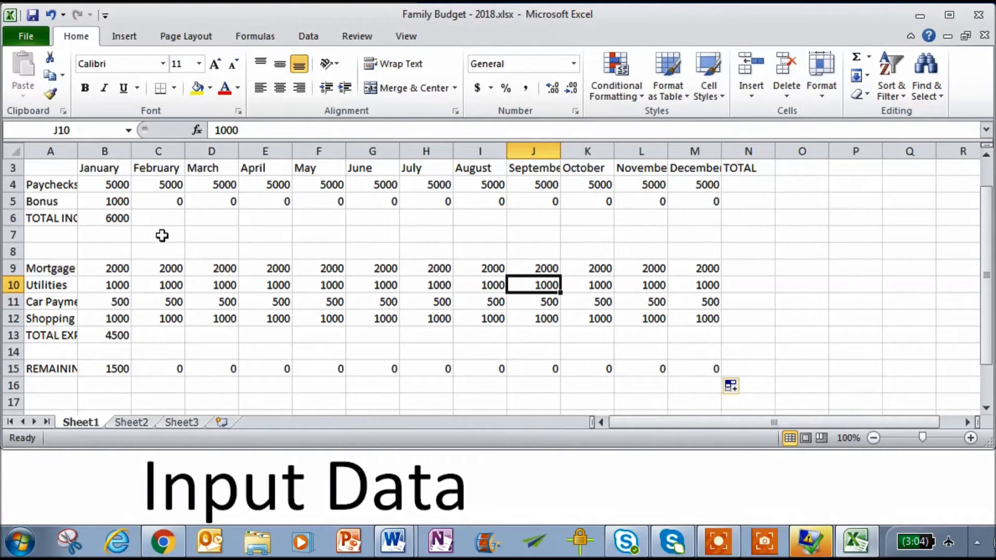
{"action": "left_click", "coordinate": [123, 219]}
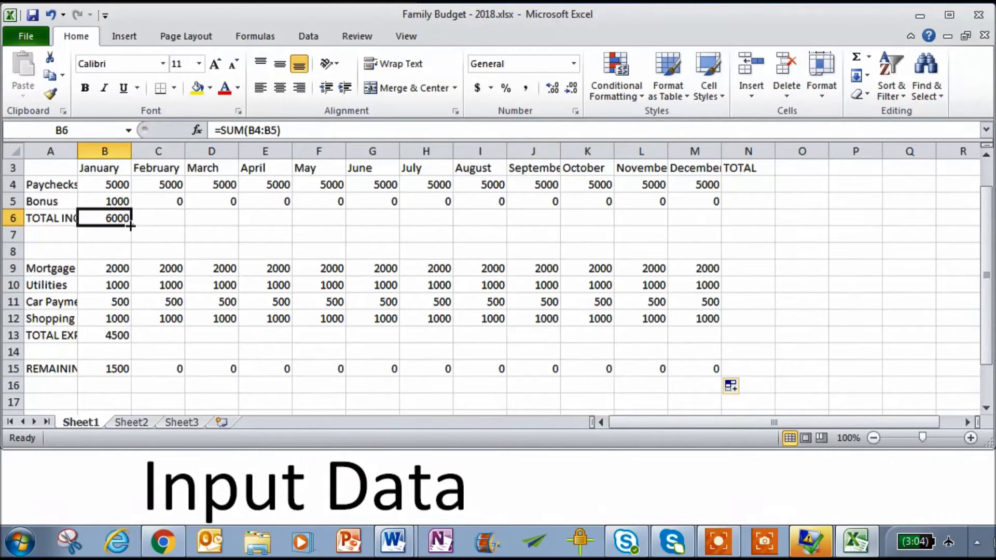
{"action": "left_click_drag", "start_coordinate": [130, 226], "coordinate": [734, 247]}
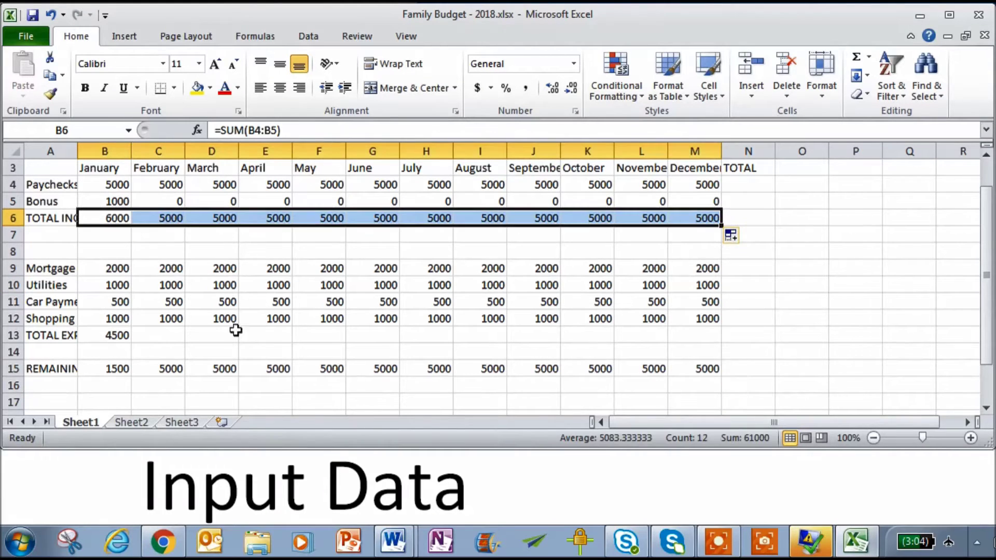
{"action": "left_click", "coordinate": [121, 335]}
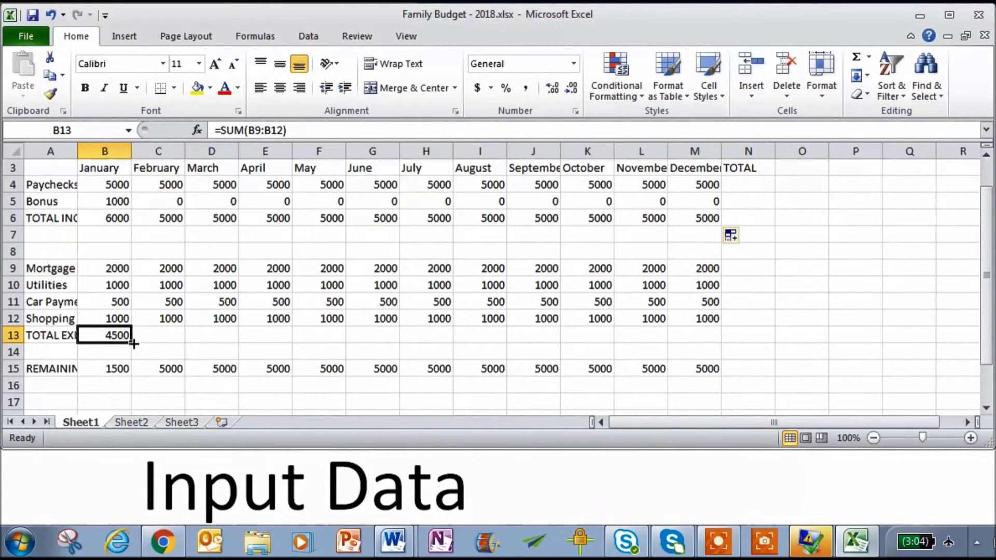
{"action": "left_click_drag", "start_coordinate": [133, 343], "coordinate": [742, 363]}
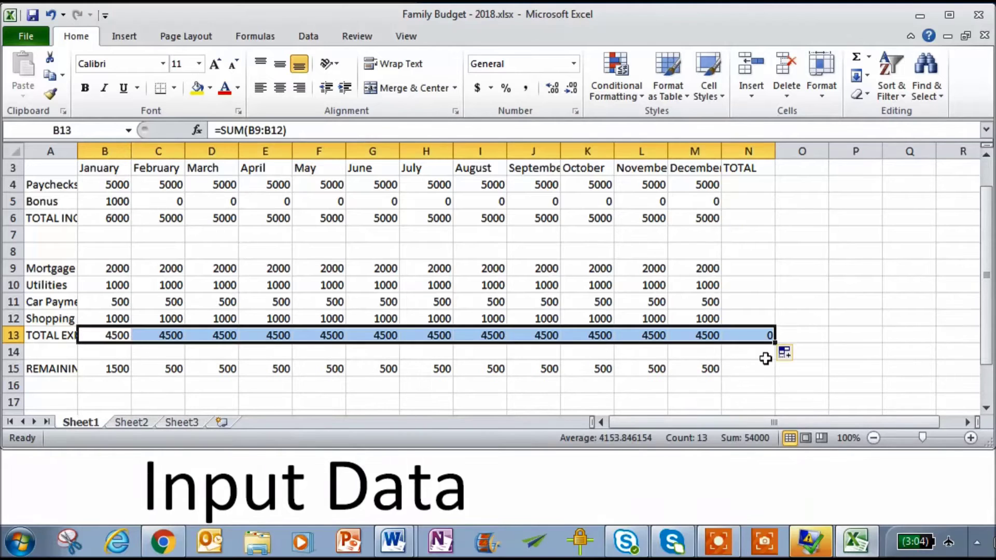
{"action": "left_click", "coordinate": [693, 304]}
{"action": "key", "text": "Up"}
{"action": "key", "text": "Up"}
{"action": "key", "text": "Up"}
{"action": "key", "text": "Up"}
{"action": "key", "text": "Up"}
{"action": "key", "text": "Up"}
{"action": "key", "text": "Up"}
{"action": "key", "text": "Up"}
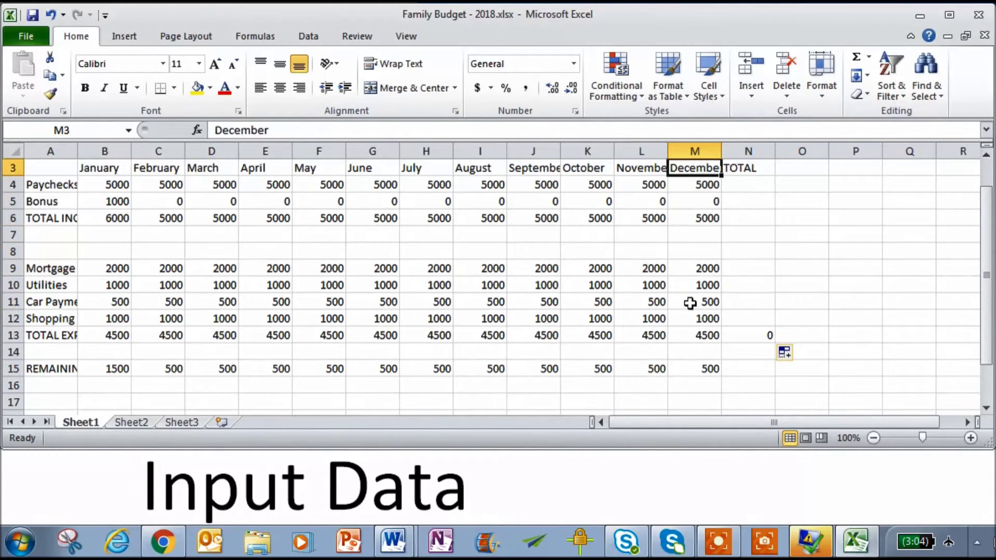
{"action": "key", "text": "Up"}
{"action": "key", "text": "Up"}
- Enter =SUM(B4:M4) in N4 to total the Paychecks year (60000)
{"action": "left_click", "coordinate": [739, 214]}
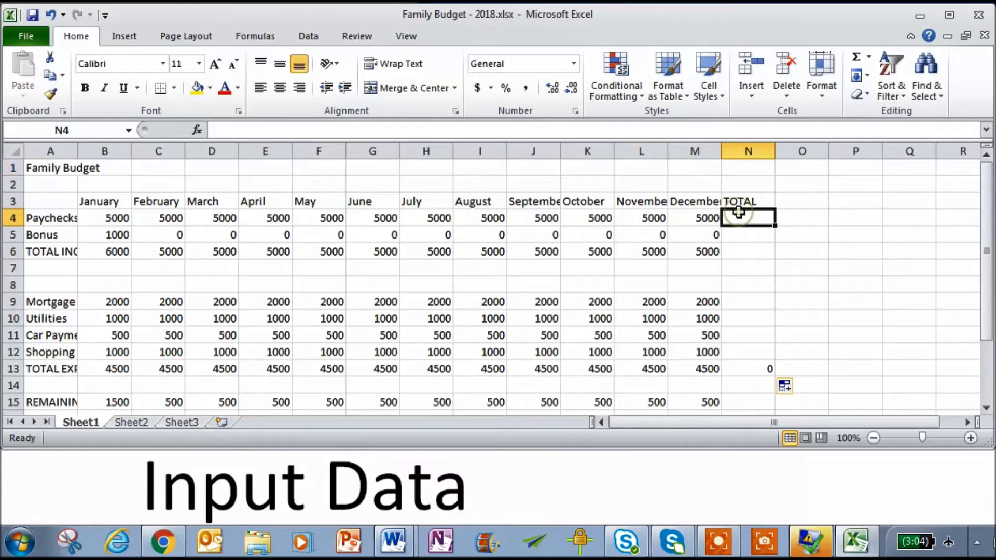
{"action": "type", "text": "=sum("}
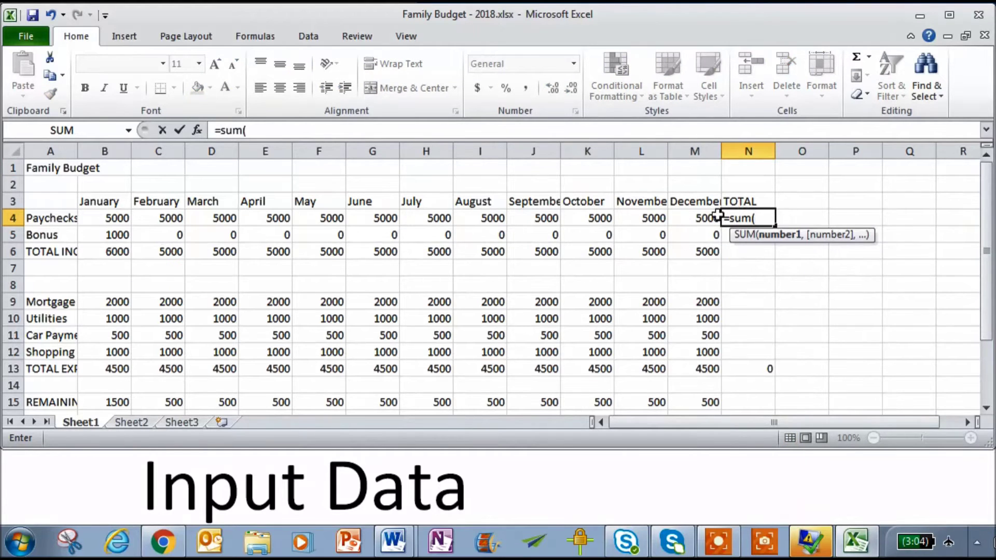
{"action": "left_click_drag", "start_coordinate": [718, 215], "coordinate": [88, 218]}
{"action": "key", "text": "Return"}
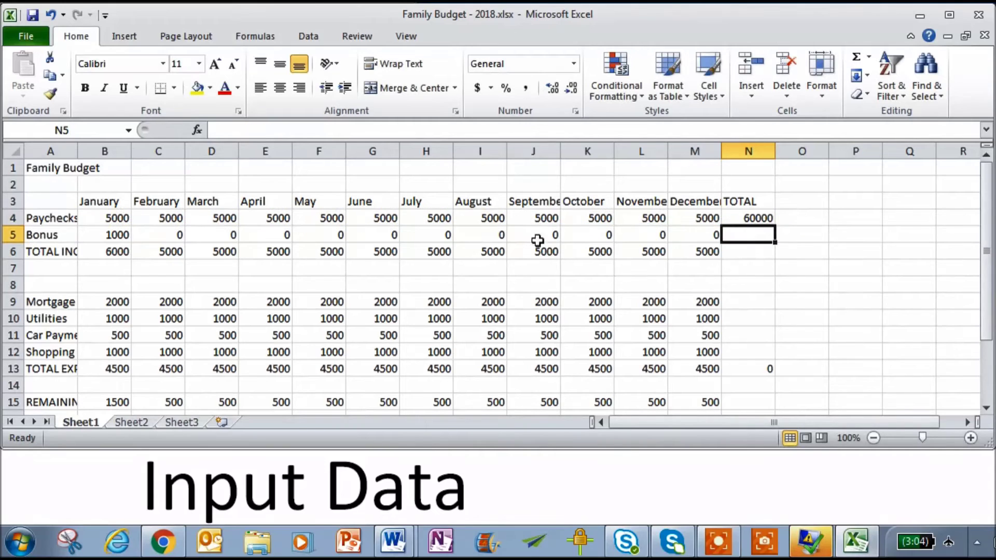
- Fill the yearly SUM formula down the TOTAL column to N15, giving REMAINING 7000
{"action": "left_click", "coordinate": [769, 217]}
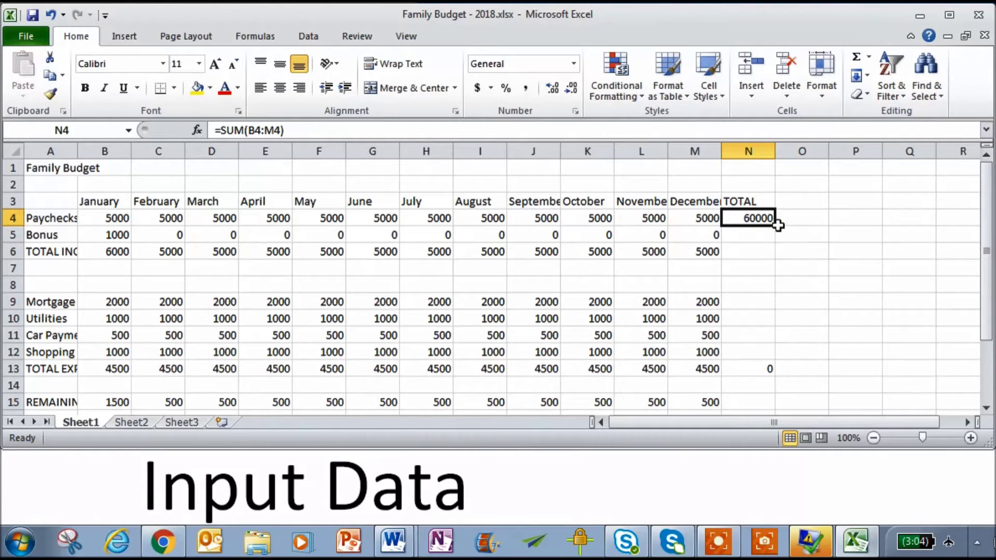
{"action": "left_click_drag", "start_coordinate": [777, 229], "coordinate": [788, 402]}
{"action": "left_click", "coordinate": [679, 300]}
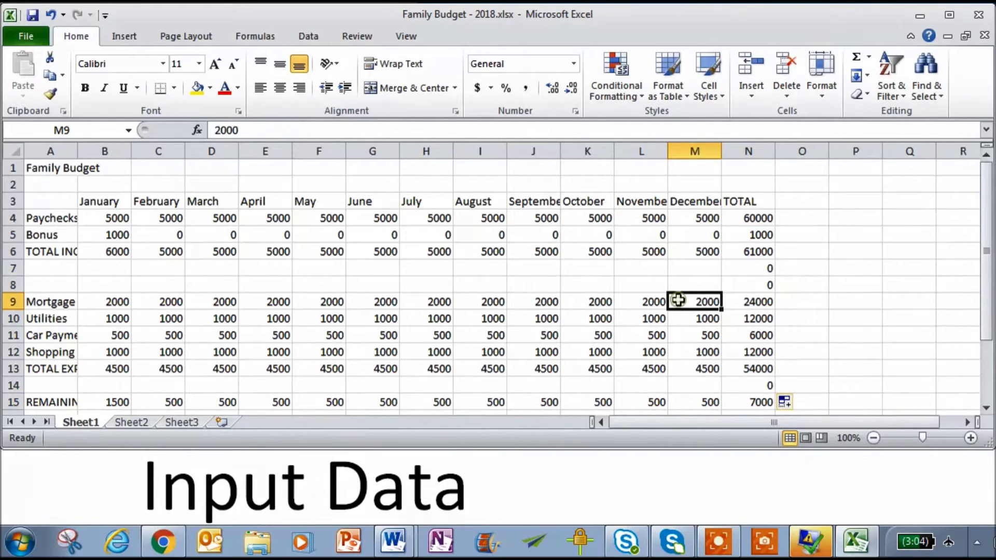
{"action": "left_click", "coordinate": [766, 267]}
{"action": "double_click", "coordinate": [774, 276]}
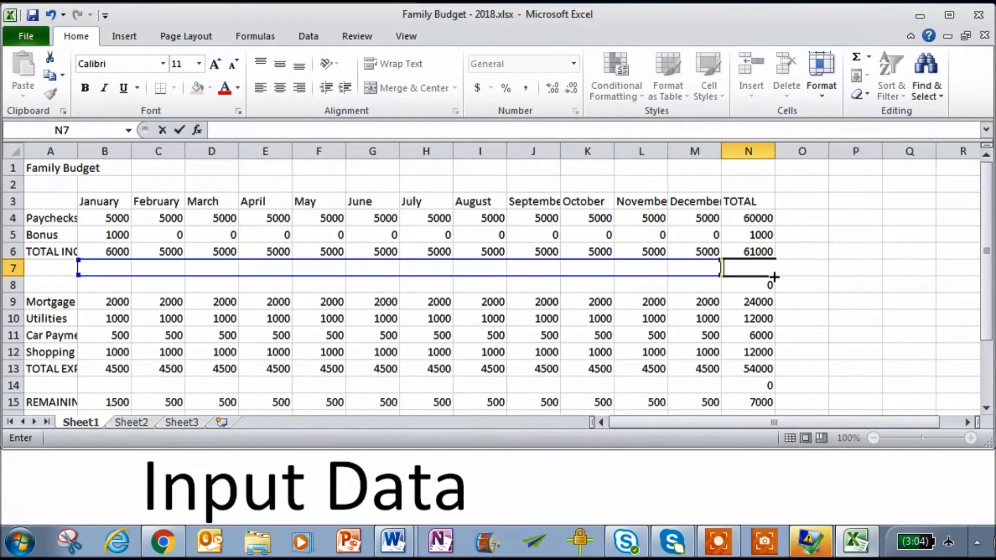
- Clear the zero SUM totals from blank cells N7, N8 and N14
{"action": "key", "text": "Return"}
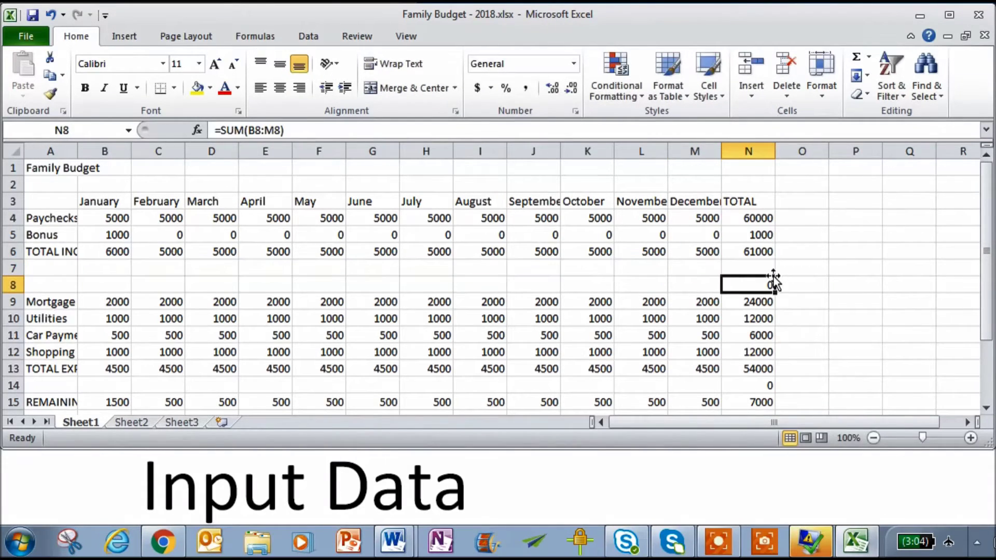
{"action": "key", "text": "Delete"}
{"action": "key", "text": "Down"}
{"action": "key", "text": "Down"}
{"action": "key", "text": "Down"}
{"action": "key", "text": "Down"}
{"action": "key", "text": "Down"}
{"action": "key", "text": "Down"}
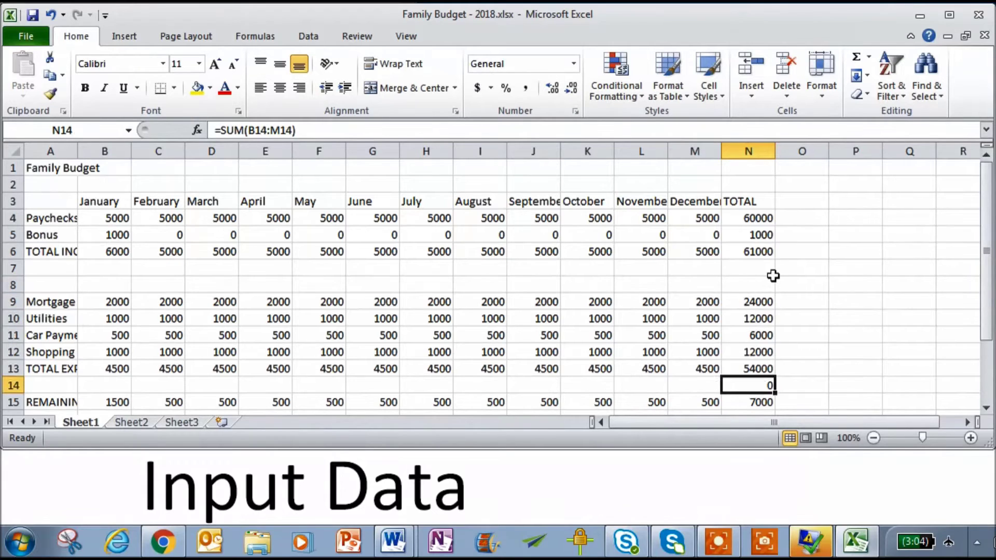
{"action": "key", "text": "BackSpace"}
{"action": "key", "text": "Return"}
{"action": "key", "text": "Up"}
{"action": "key", "text": "Up"}
{"action": "key", "text": "Up"}
{"action": "key", "text": "Up"}
{"action": "key", "text": "Up"}
{"action": "key", "text": "Up"}
{"action": "key", "text": "Up"}
{"action": "key", "text": "Up"}
{"action": "key", "text": "Up"}
{"action": "key", "text": "Up"}
{"action": "key", "text": "Up"}
{"action": "key", "text": "Up"}
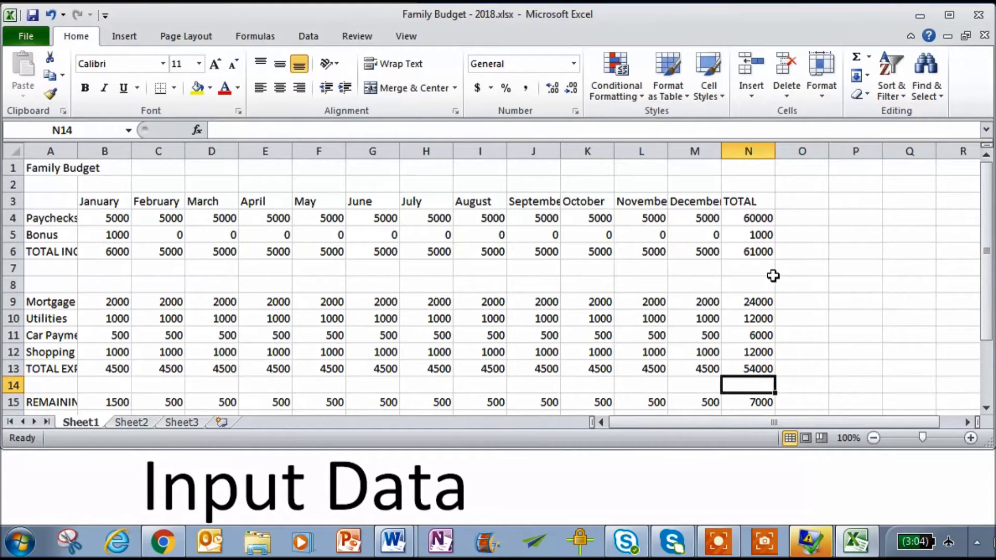
{"action": "key", "text": "Left"}
{"action": "key", "text": "Left"}
{"action": "key", "text": "Left"}
{"action": "key", "text": "Left"}
{"action": "key", "text": "Left"}
{"action": "key", "text": "Left"}
{"action": "key", "text": "Left"}
{"action": "key", "text": "Left"}
{"action": "key", "text": "Left"}
{"action": "key", "text": "Left"}
{"action": "key", "text": "Left"}
{"action": "key", "text": "Left"}
{"action": "key", "text": "Left"}
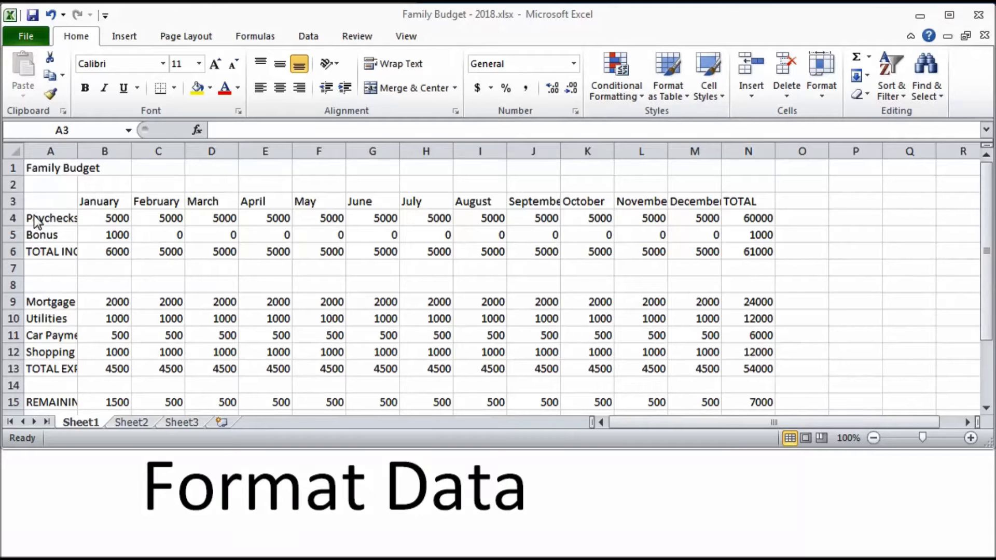
- Format the Family Budget title in A1 as Algerian, size 12
{"action": "left_click", "coordinate": [41, 166]}
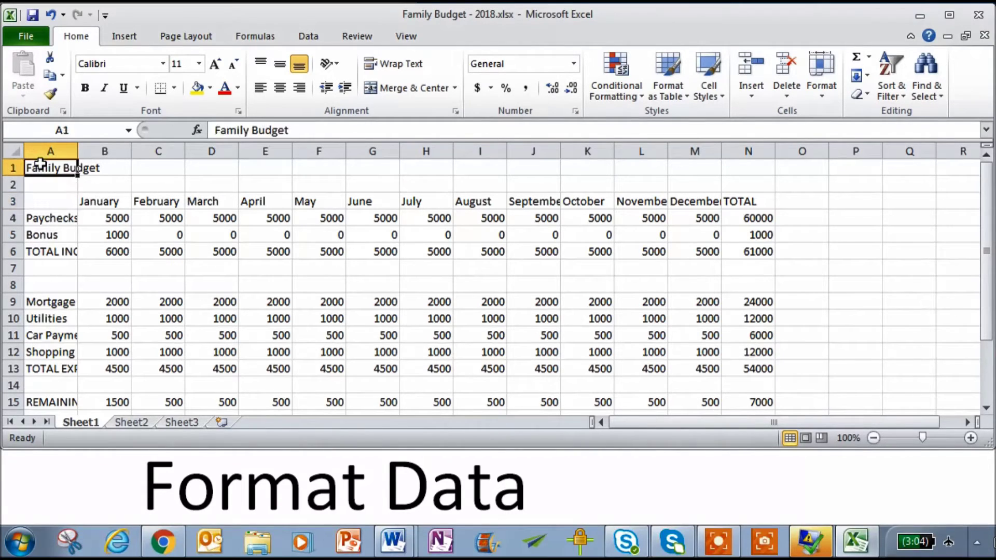
{"action": "left_click", "coordinate": [162, 64]}
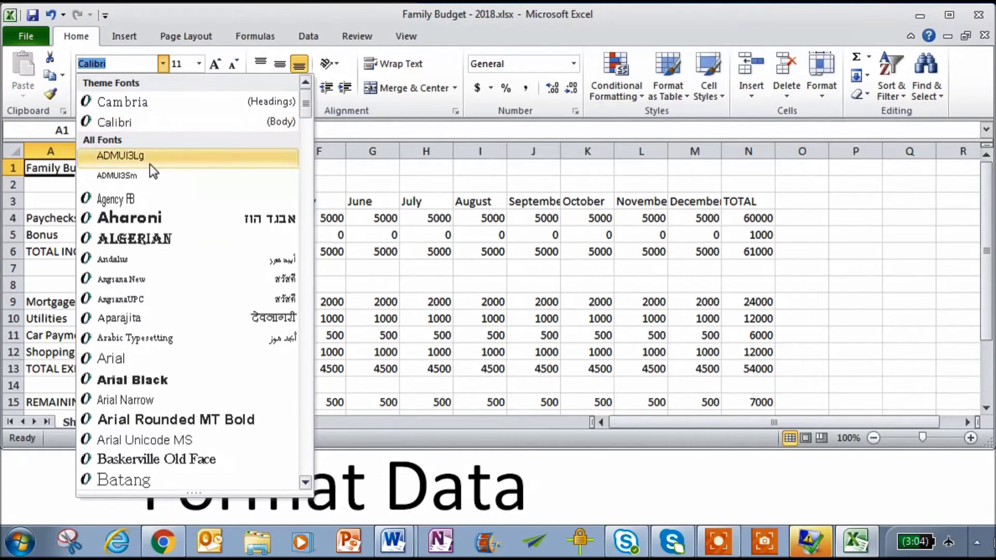
{"action": "left_click", "coordinate": [149, 237]}
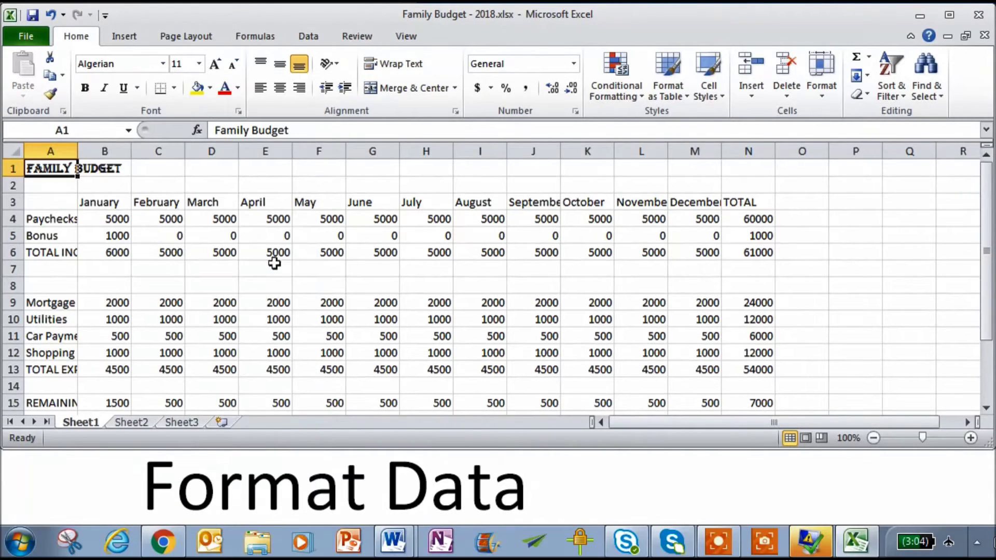
{"action": "left_click", "coordinate": [200, 63]}
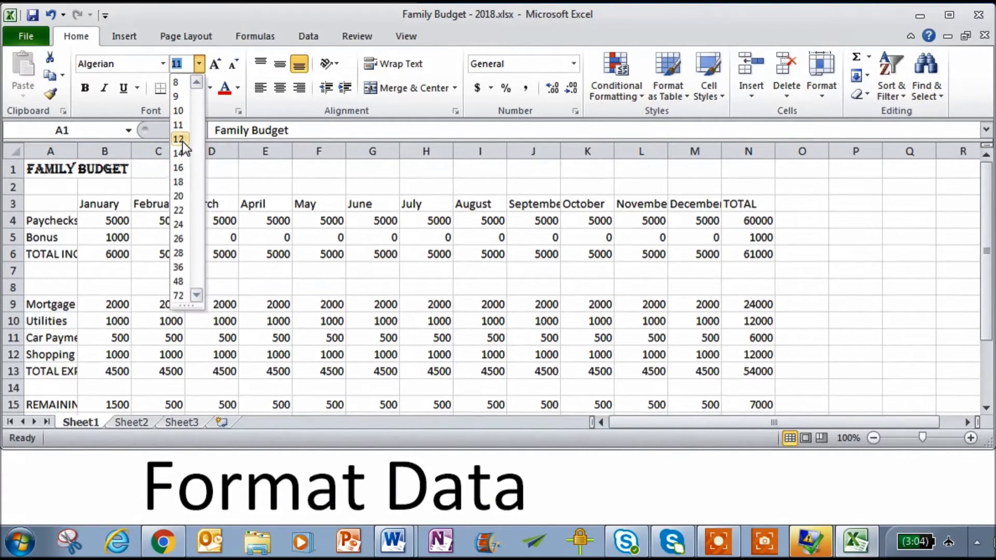
{"action": "left_click", "coordinate": [181, 139]}
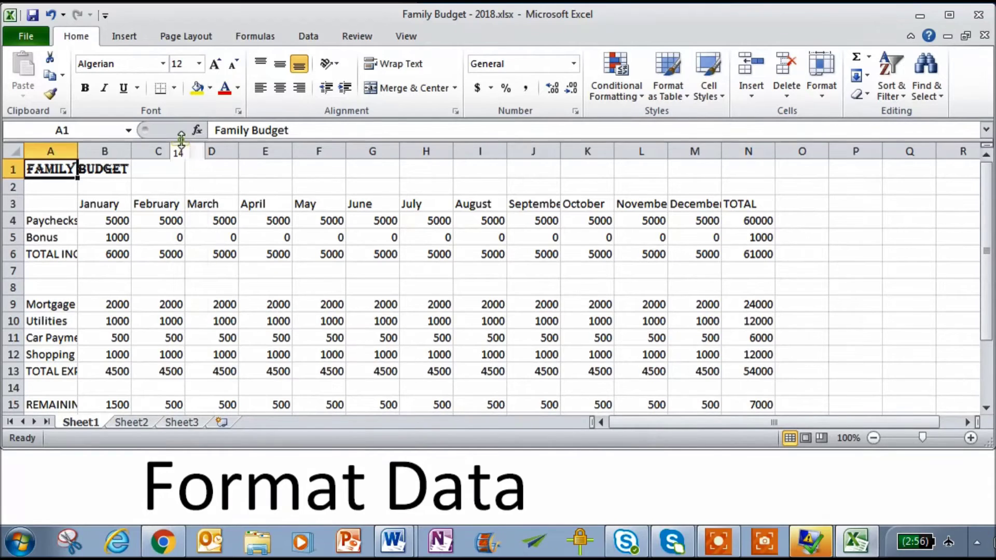
{"action": "left_click", "coordinate": [232, 63]}
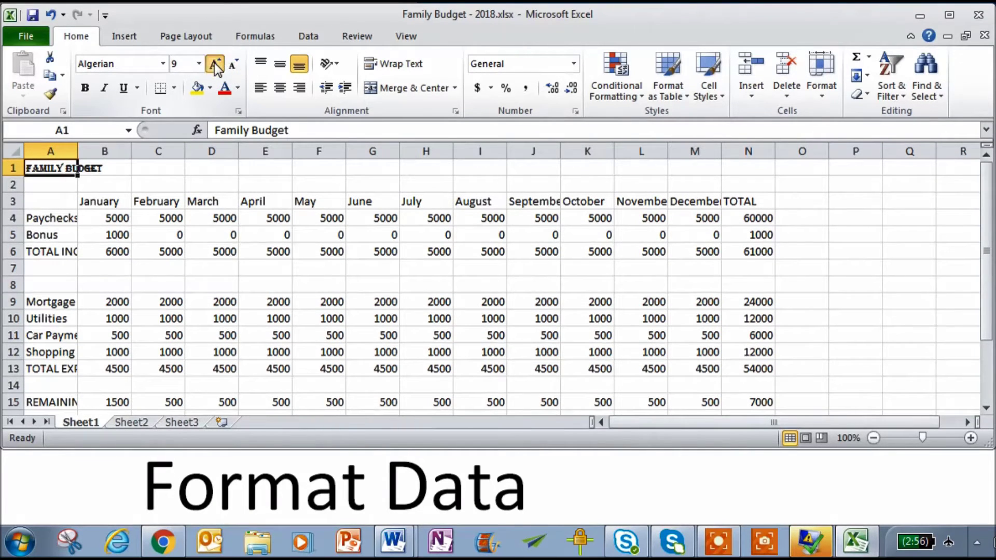
{"action": "left_click", "coordinate": [214, 63]}
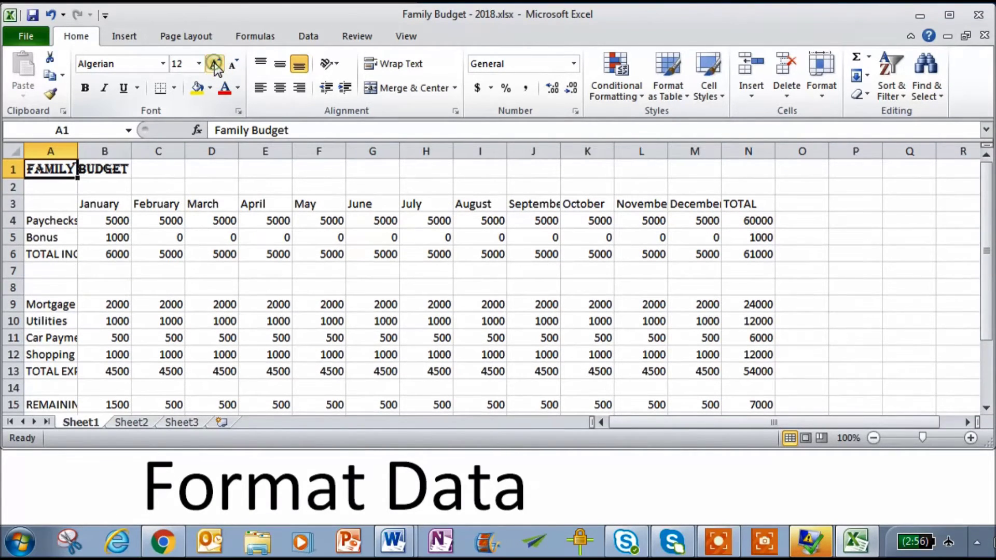
{"action": "left_click", "coordinate": [84, 89]}
{"action": "left_click", "coordinate": [85, 89]}
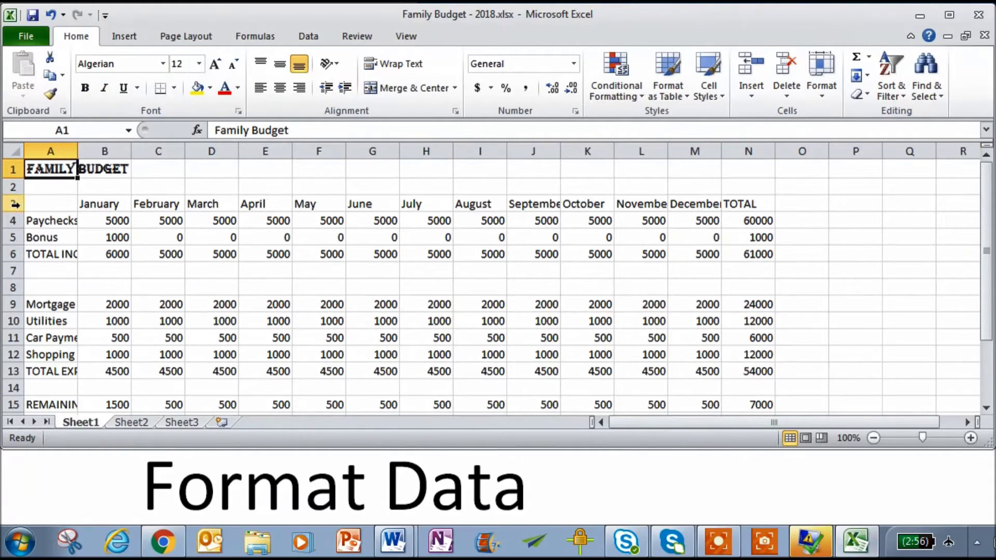
{"action": "left_click", "coordinate": [15, 204]}
- Bold the row 3 month headers and the TOTAL INCOME and TOTAL EXPENSE rows
{"action": "left_click", "coordinate": [86, 88]}
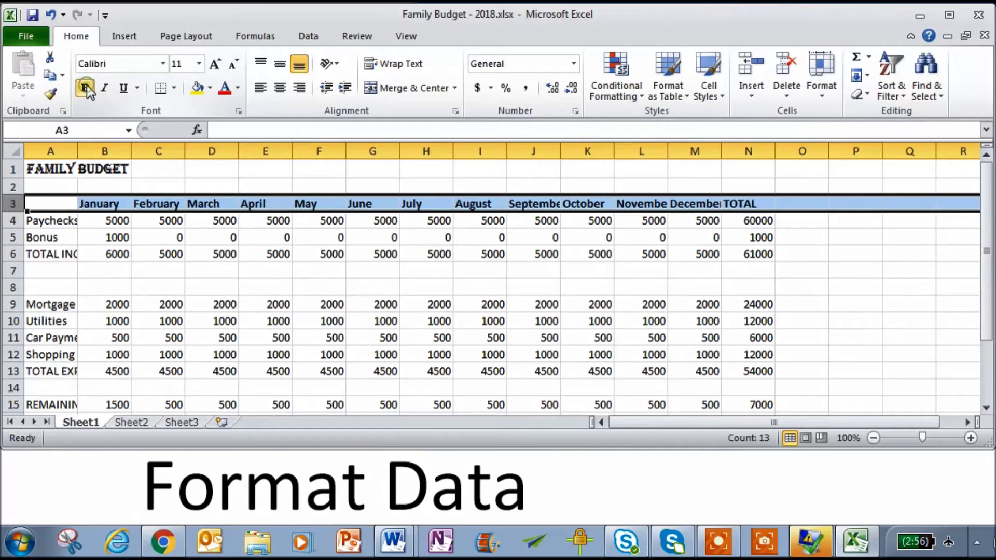
{"action": "left_click", "coordinate": [73, 240]}
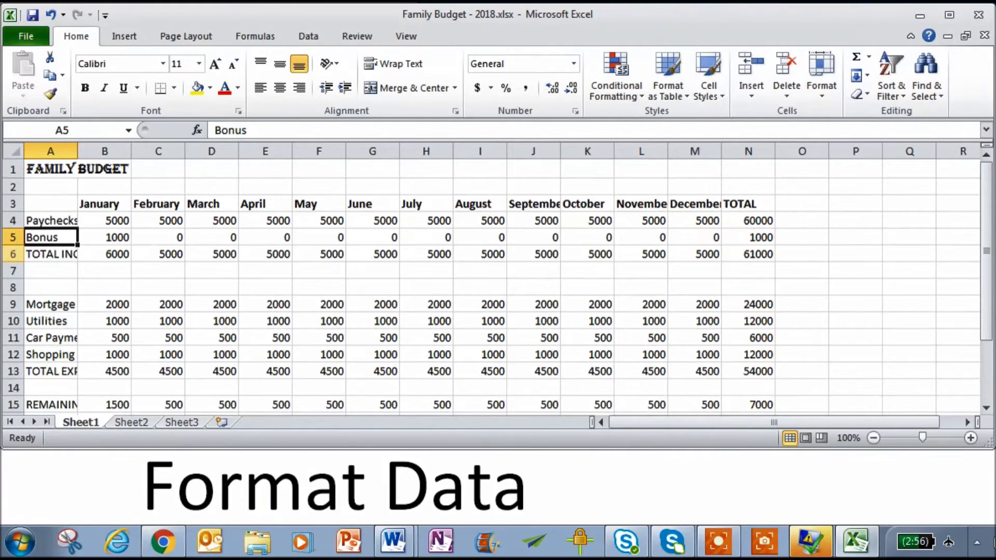
{"action": "left_click", "coordinate": [13, 253]}
{"action": "left_click", "coordinate": [84, 87]}
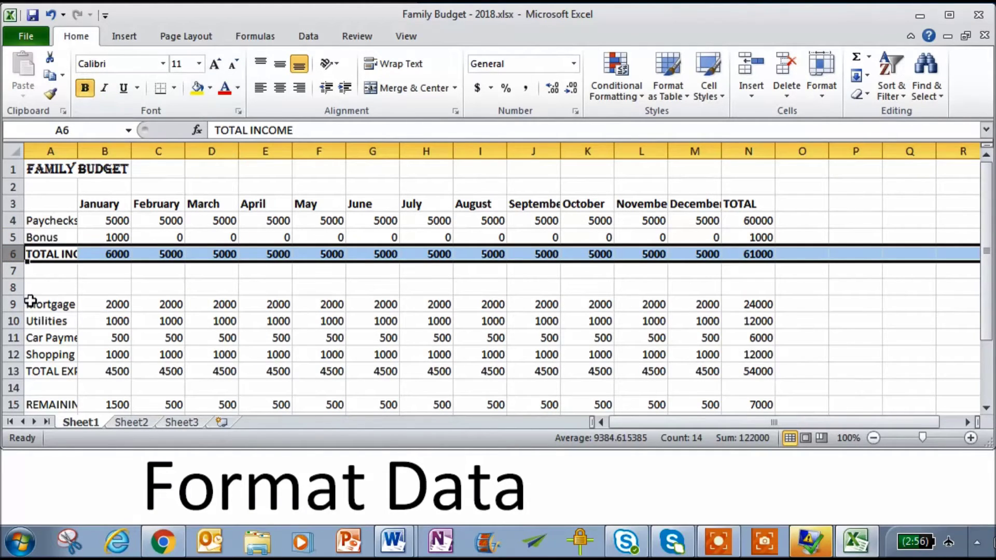
{"action": "left_click", "coordinate": [13, 371]}
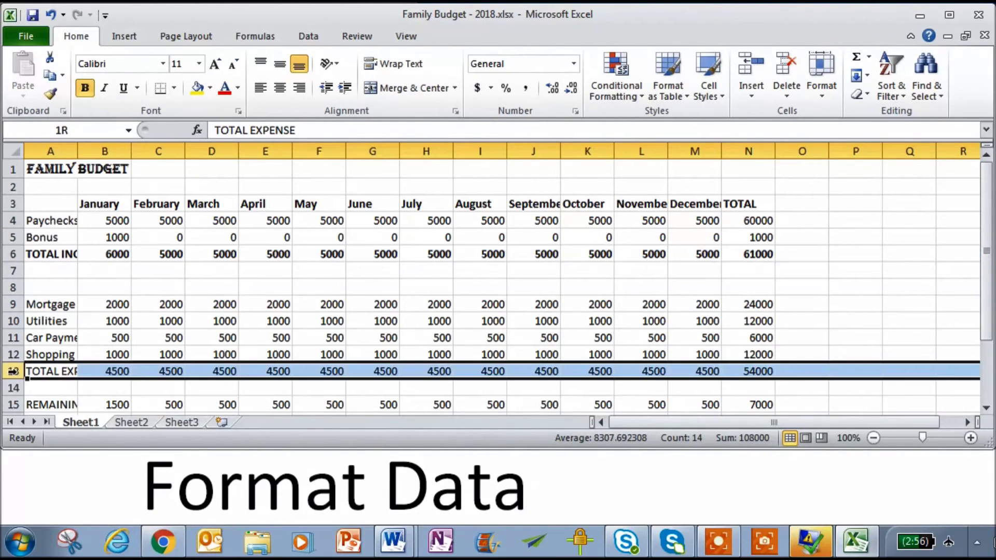
{"action": "left_click", "coordinate": [86, 92]}
{"action": "left_click", "coordinate": [123, 285]}
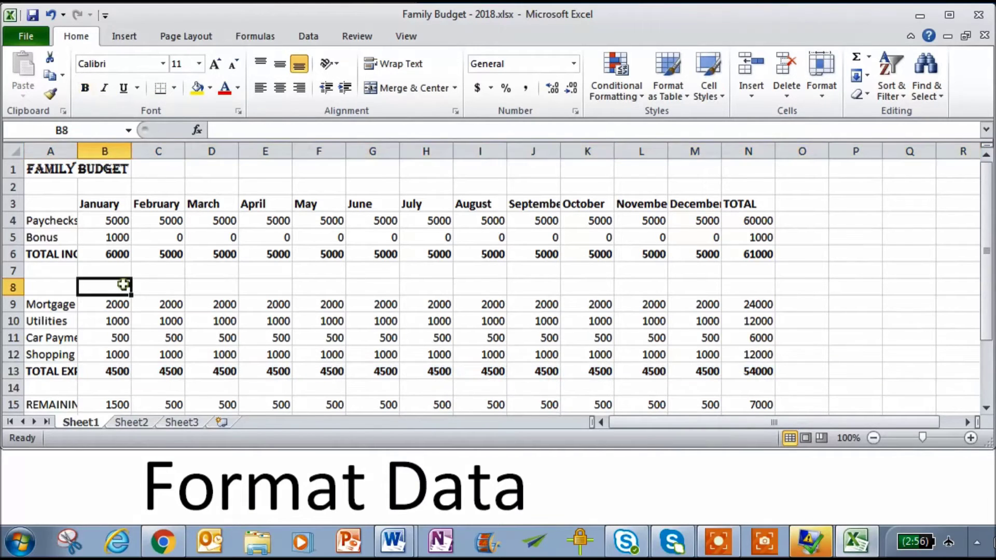
{"action": "left_click_drag", "start_coordinate": [123, 234], "coordinate": [757, 236]}
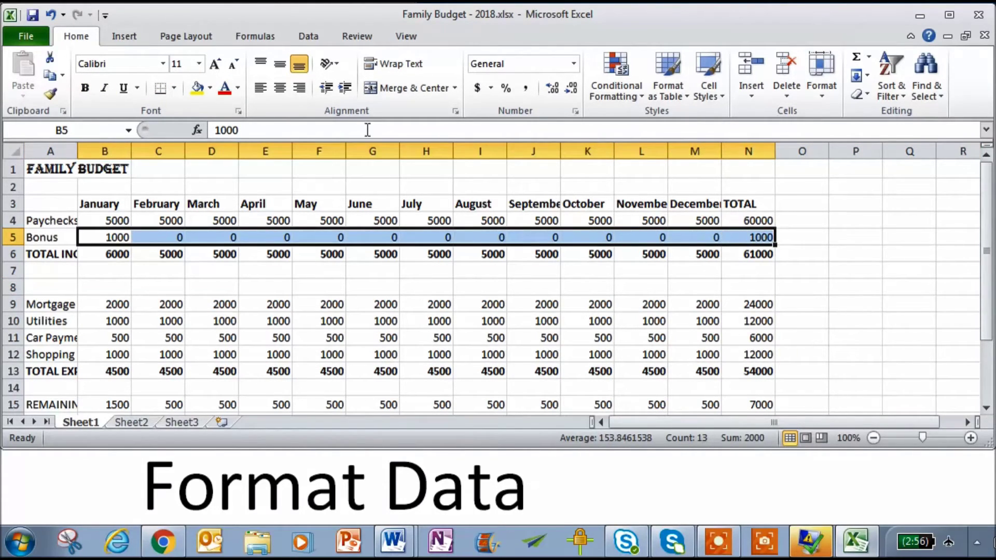
- Add bottom borders under the Bonus (B5:N5) and Shopping (B12:N12) figures
{"action": "left_click", "coordinate": [175, 88]}
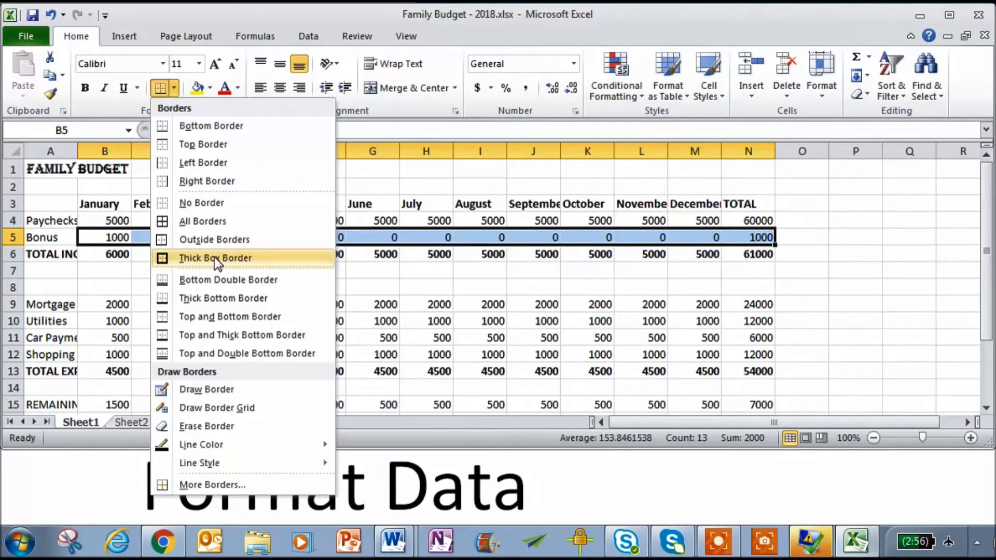
{"action": "left_click", "coordinate": [197, 130]}
{"action": "left_click_drag", "start_coordinate": [115, 354], "coordinate": [748, 354]}
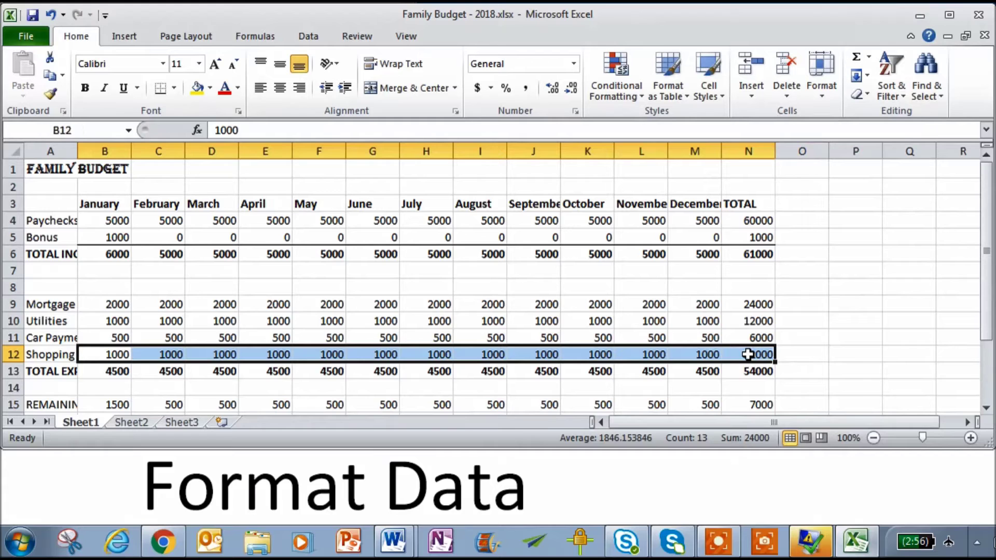
{"action": "left_click", "coordinate": [160, 87]}
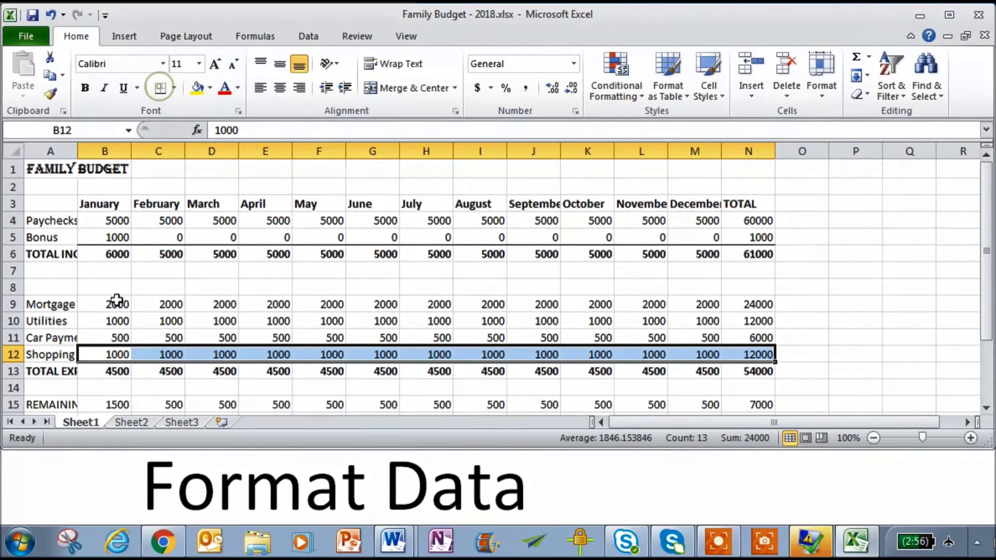
{"action": "left_click", "coordinate": [115, 354]}
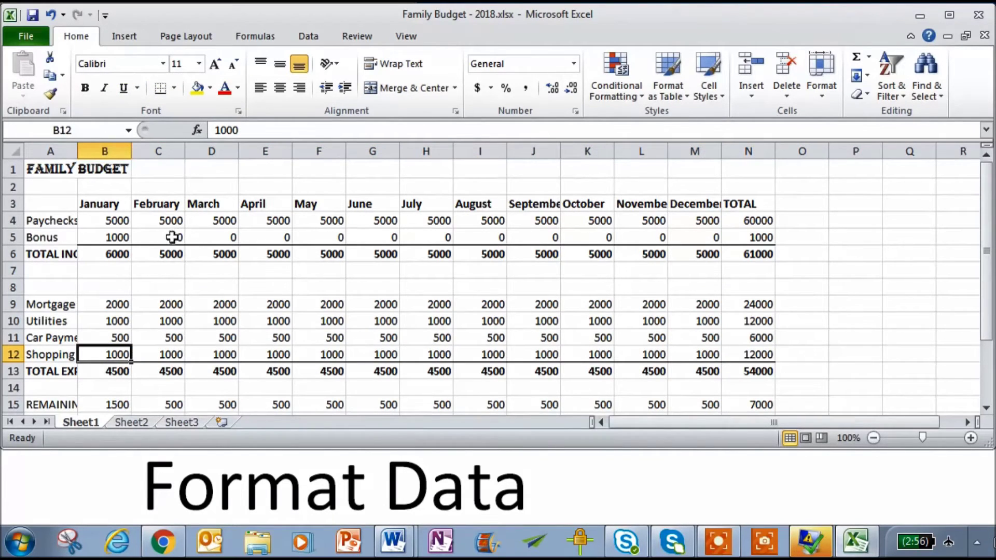
- Give the REMAINING row B15:N15 a top and double bottom border
{"action": "left_click_drag", "start_coordinate": [120, 398], "coordinate": [737, 352]}
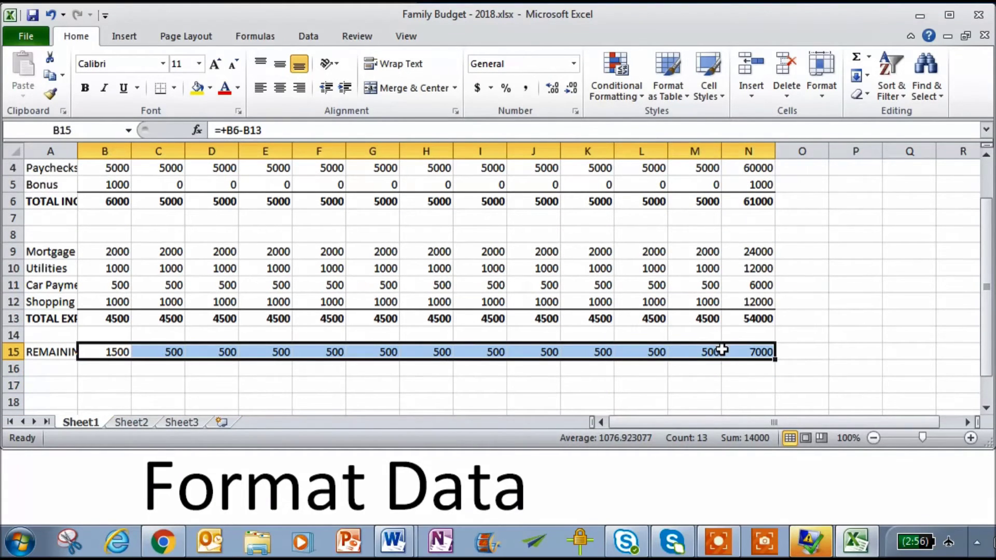
{"action": "left_click", "coordinate": [173, 87]}
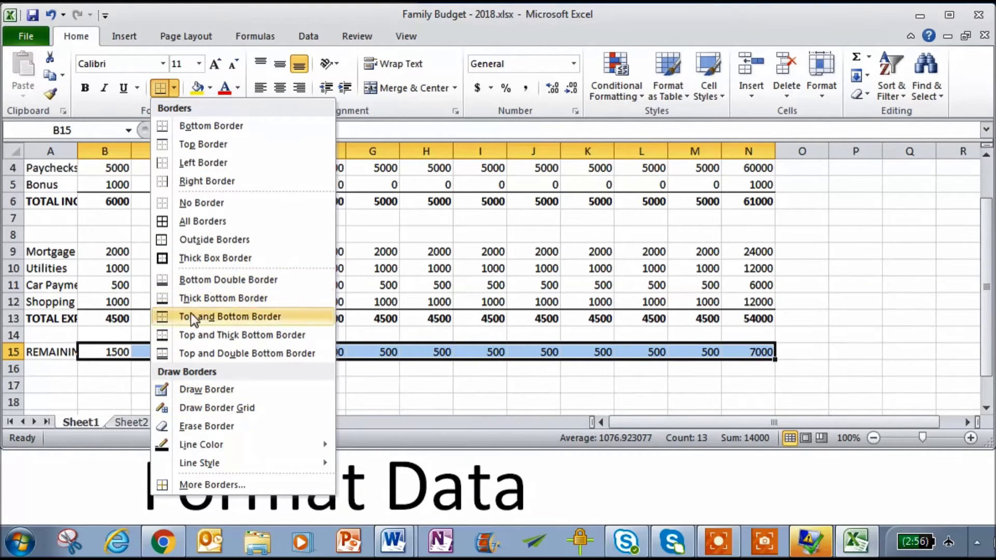
{"action": "left_click", "coordinate": [185, 353]}
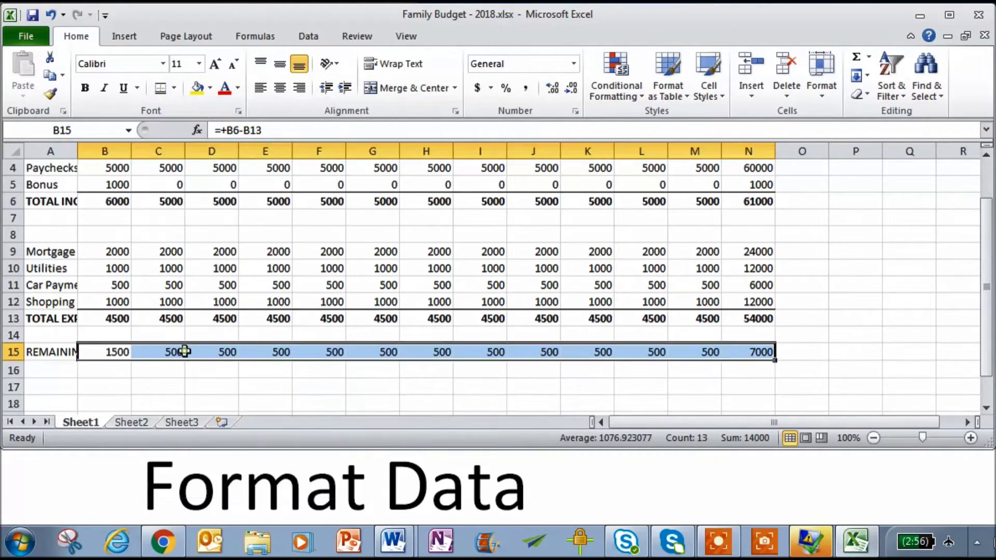
{"action": "left_click", "coordinate": [153, 304]}
{"action": "key", "text": "Up"}
{"action": "key", "text": "Up"}
{"action": "key", "text": "Up"}
{"action": "key", "text": "Up"}
{"action": "key", "text": "Up"}
{"action": "key", "text": "Up"}
{"action": "key", "text": "Up"}
{"action": "key", "text": "Up"}
{"action": "key", "text": "Up"}
{"action": "key", "text": "Up"}
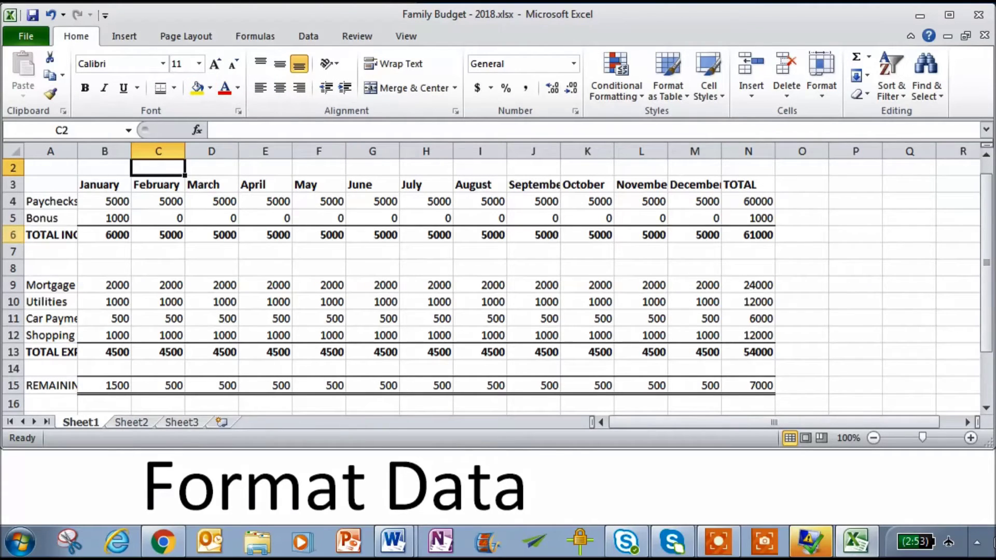
- Fill the TOTAL INCOME row green and the TOTAL EXPENSE row light red
{"action": "left_click", "coordinate": [13, 235]}
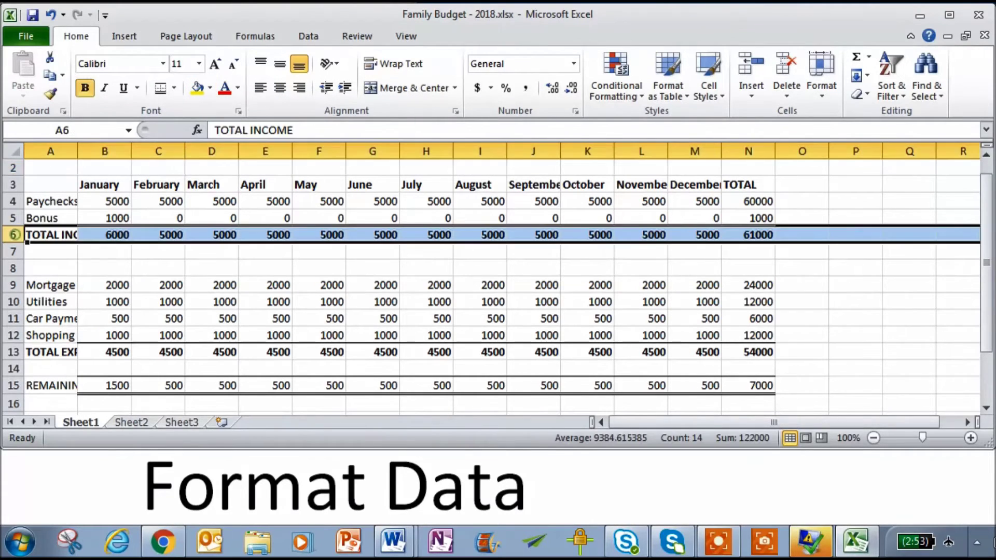
{"action": "left_click", "coordinate": [210, 88]}
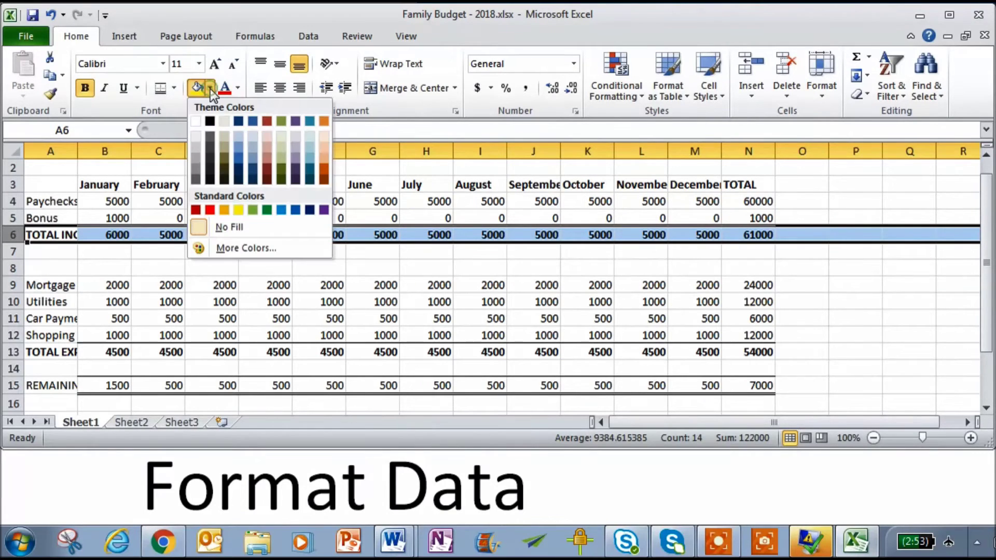
{"action": "left_click", "coordinate": [252, 209]}
{"action": "left_click", "coordinate": [13, 352]}
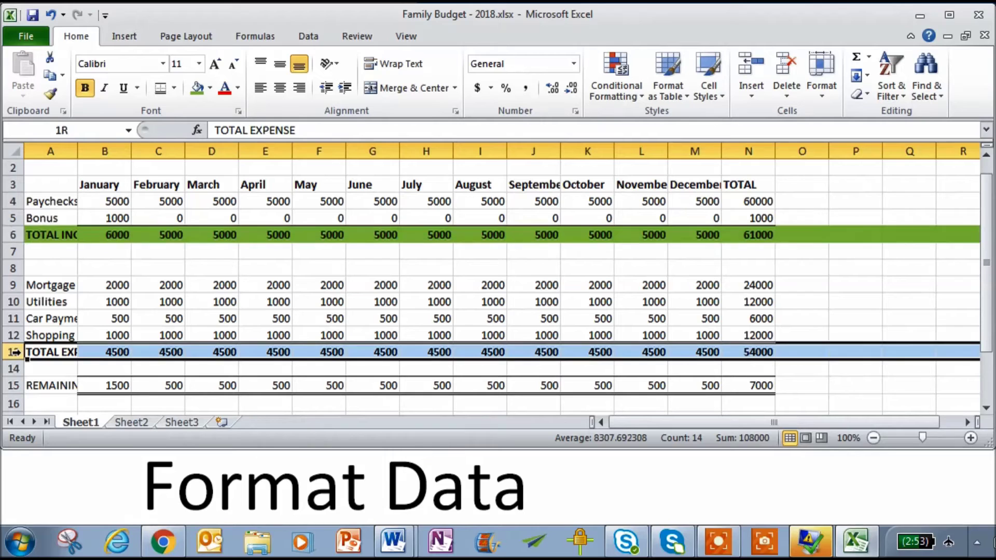
{"action": "left_click", "coordinate": [209, 87]}
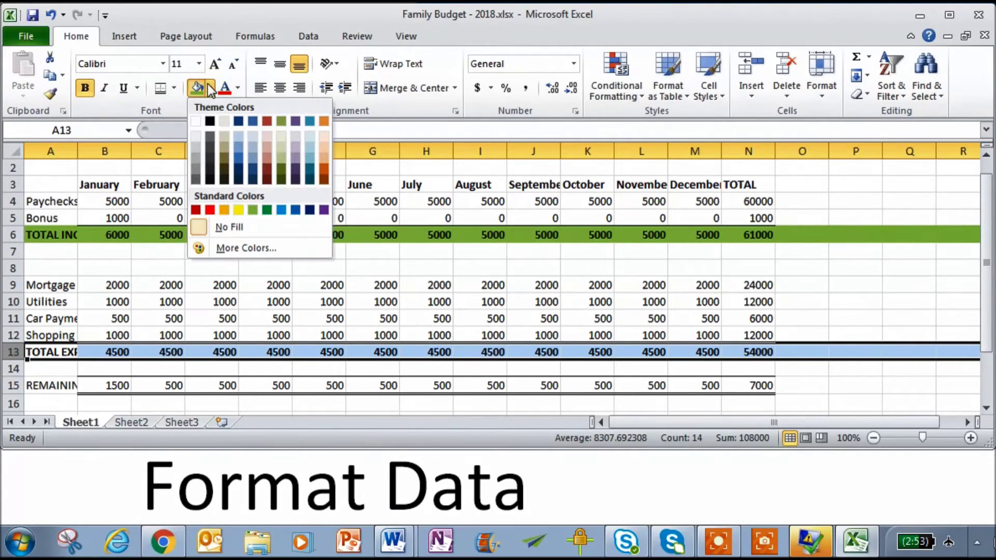
{"action": "left_click", "coordinate": [266, 146]}
{"action": "left_click", "coordinate": [244, 274]}
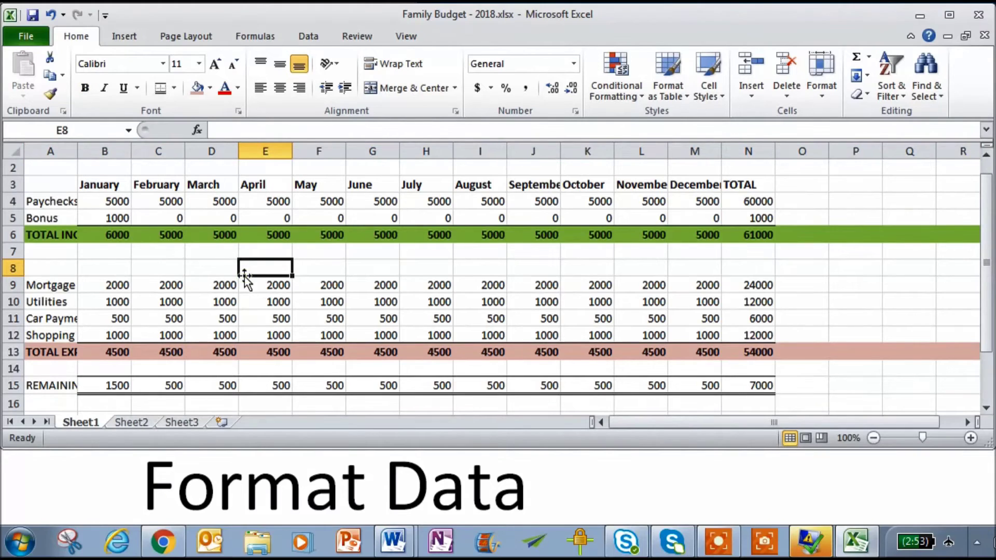
- Make the REMAINING row's text blue
{"action": "left_click", "coordinate": [13, 385]}
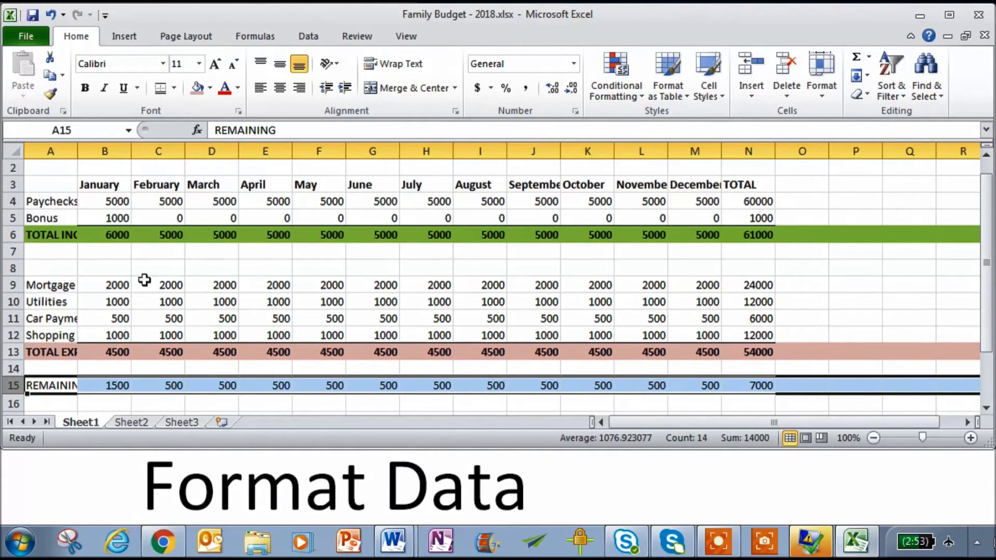
{"action": "left_click", "coordinate": [237, 88]}
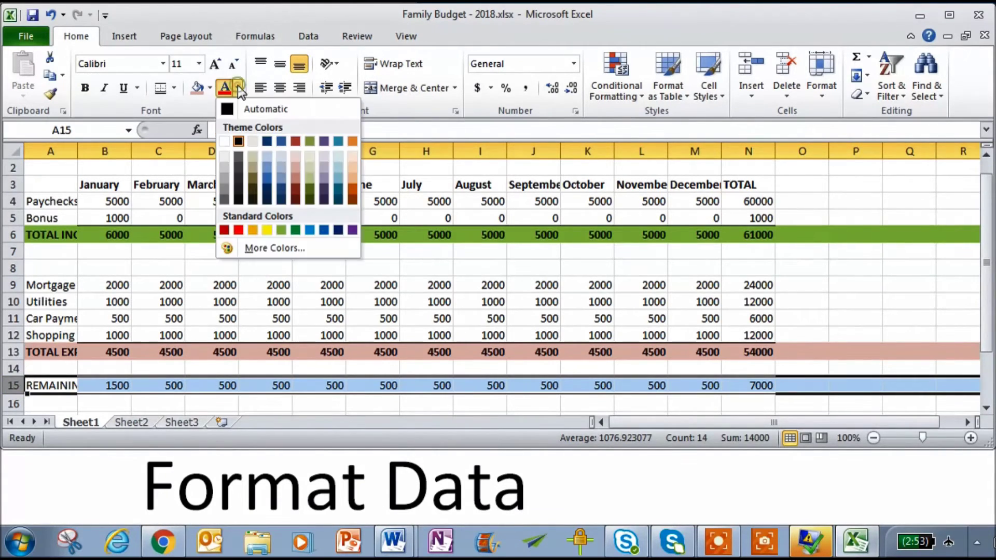
{"action": "left_click", "coordinate": [325, 230]}
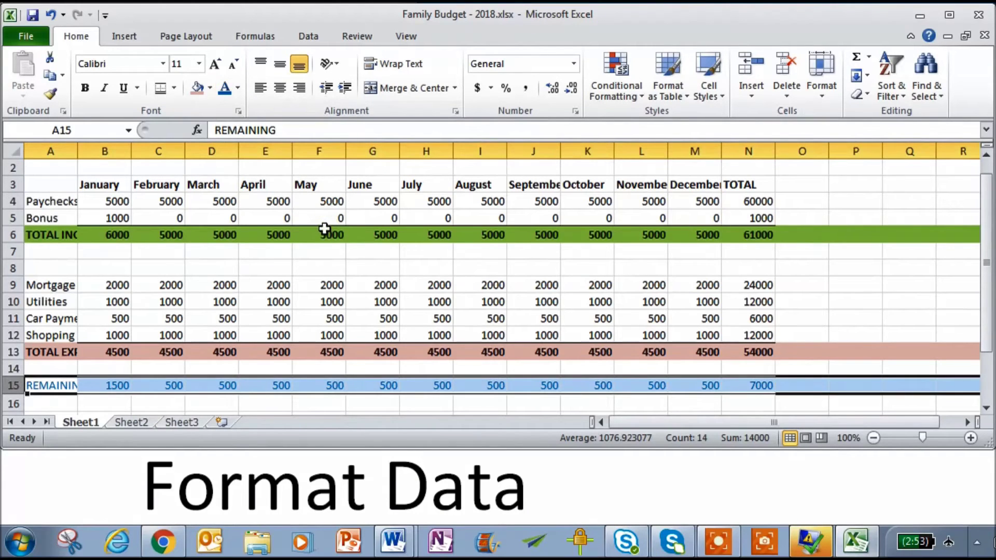
{"action": "left_click", "coordinate": [225, 300]}
{"action": "scroll", "coordinate": [224, 298], "scroll_direction": "up", "scroll_amount": 1}
{"action": "left_click", "coordinate": [225, 298]}
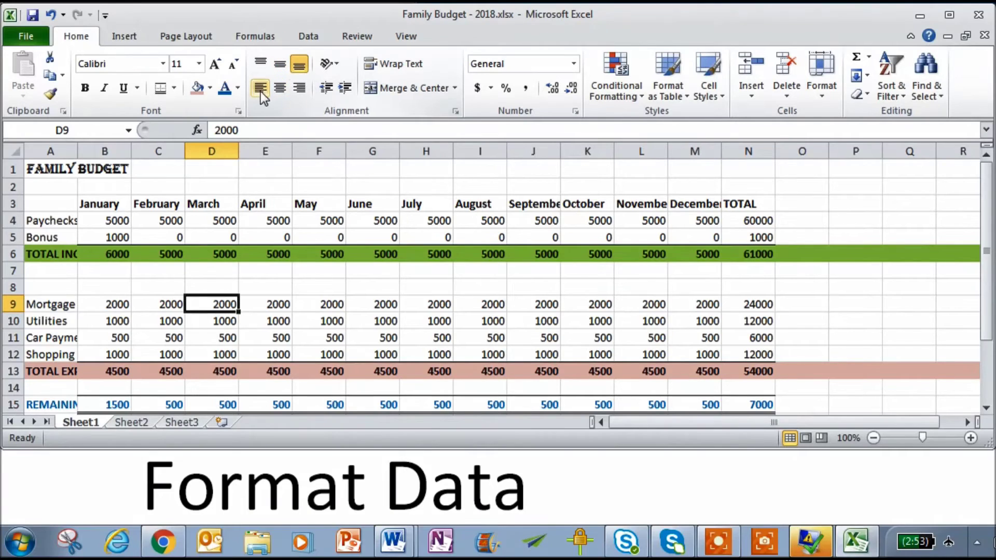
- Centre row 3's month and TOTAL headings and indent the labels in A6 and A13
{"action": "left_click", "coordinate": [14, 202]}
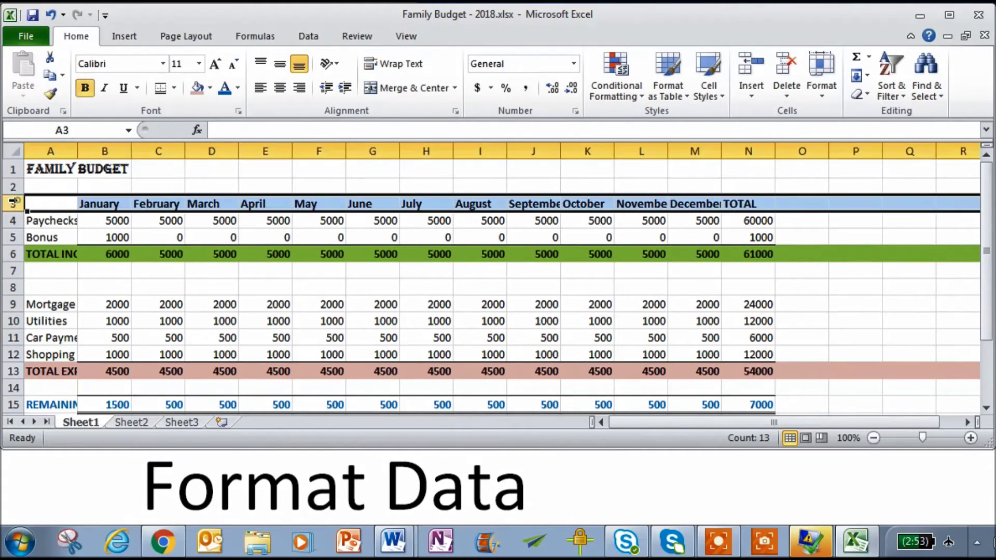
{"action": "left_click", "coordinate": [280, 88]}
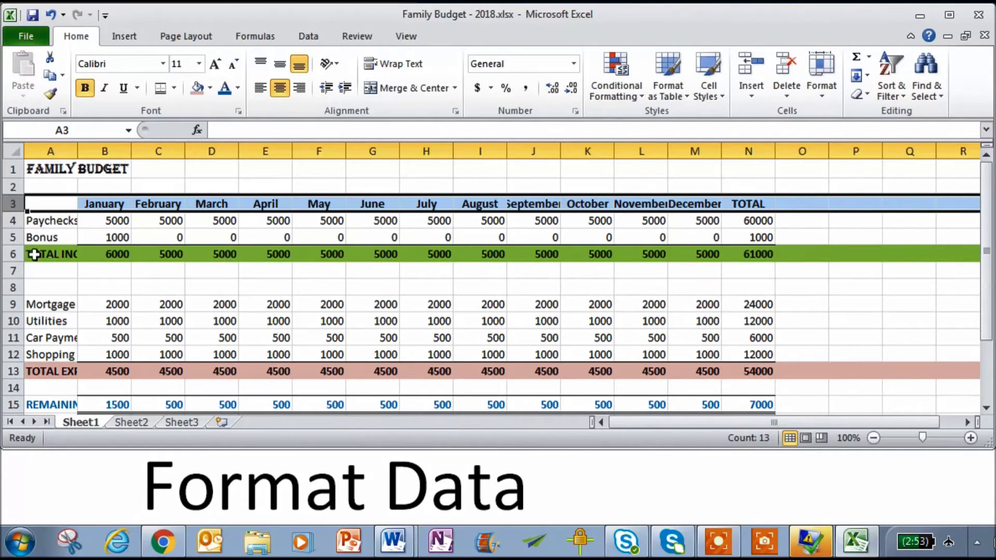
{"action": "left_click", "coordinate": [52, 250]}
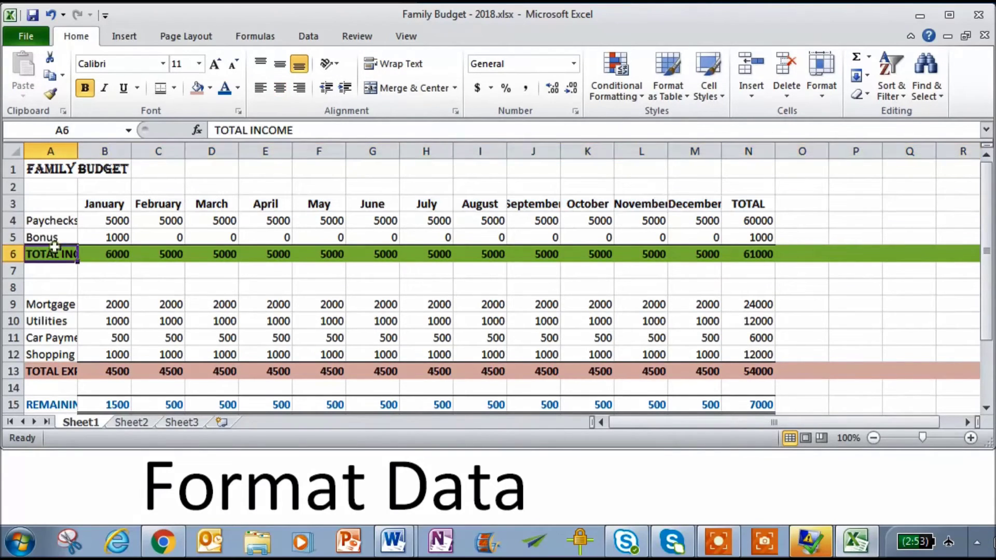
{"action": "left_click", "coordinate": [344, 88]}
{"action": "left_click", "coordinate": [60, 371]}
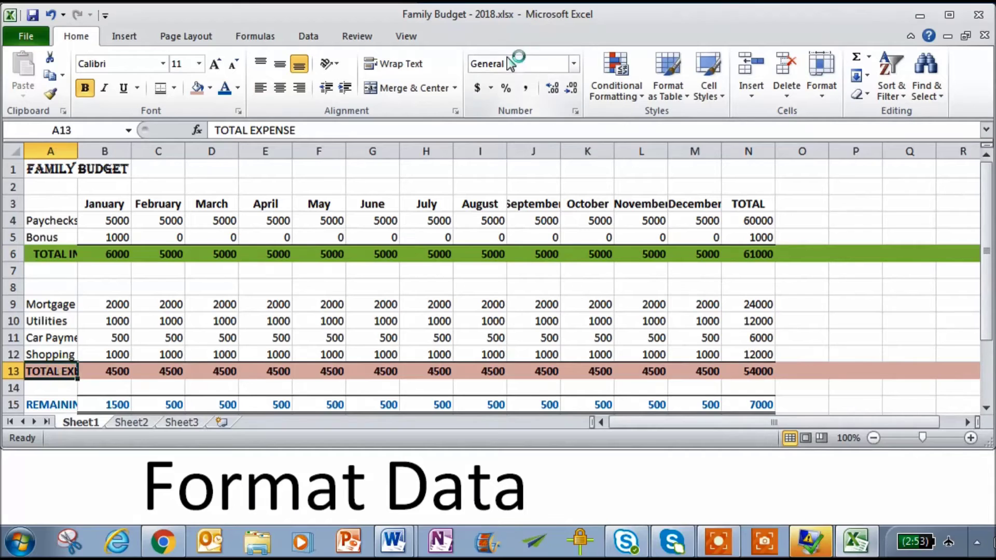
{"action": "left_click", "coordinate": [344, 88]}
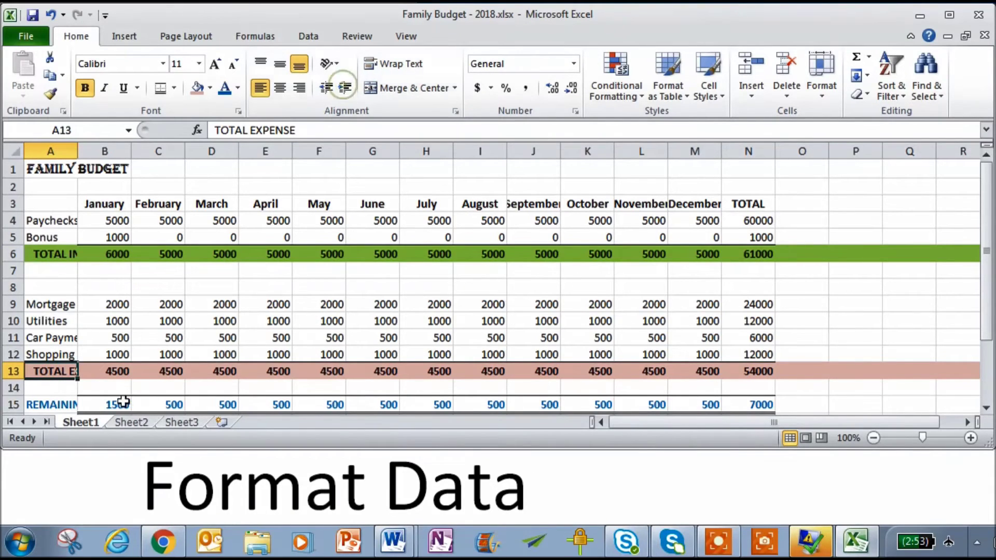
{"action": "left_click", "coordinate": [58, 403]}
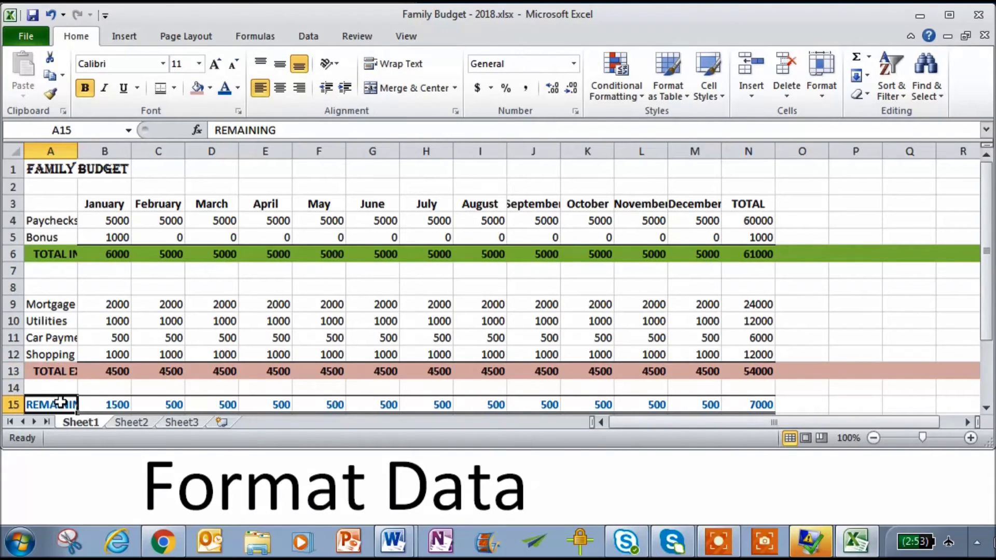
- Indent the REMAINING label in A15 and widen column A to fit labels like TOTAL EXPENSE
{"action": "left_click", "coordinate": [346, 91]}
{"action": "left_click", "coordinate": [216, 220]}
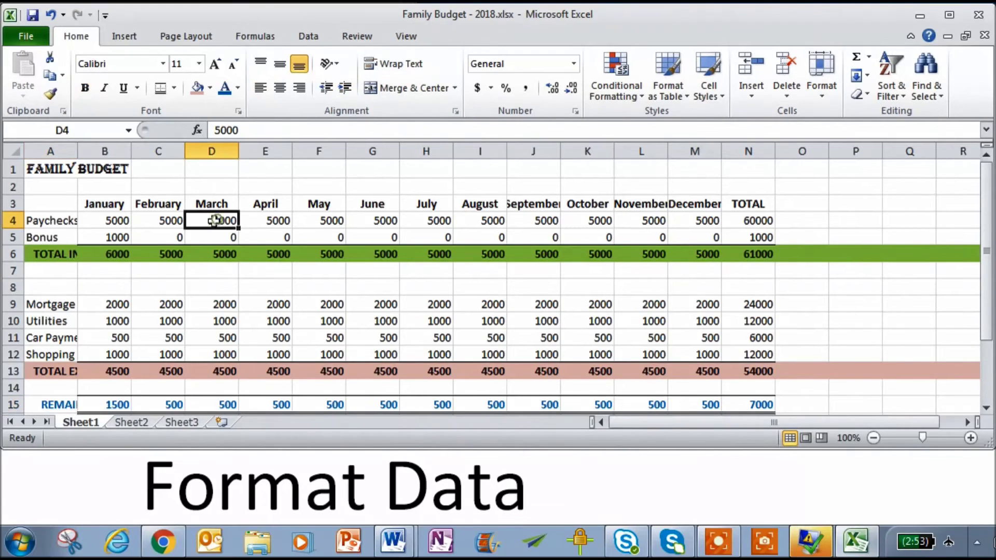
{"action": "left_click_drag", "start_coordinate": [76, 145], "coordinate": [120, 144]}
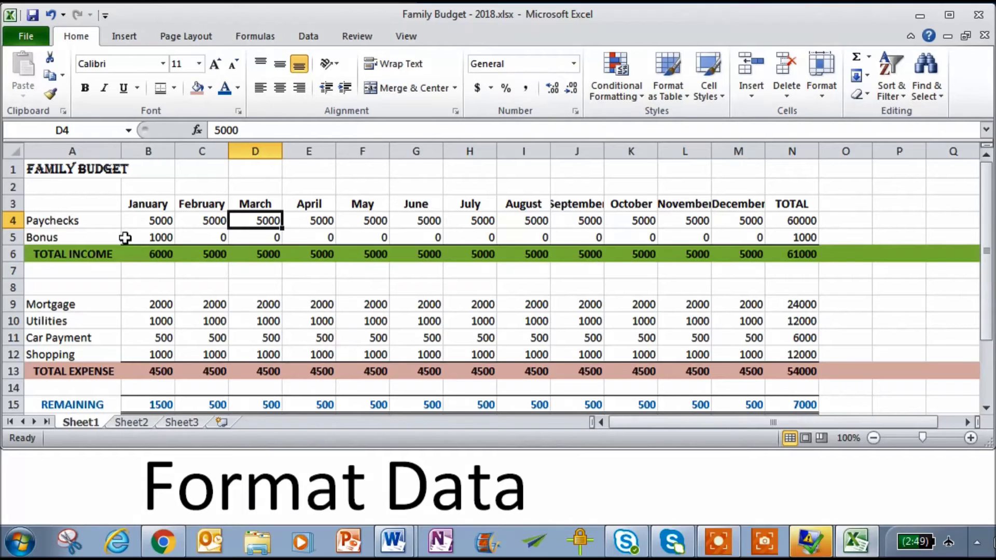
{"action": "left_click_drag", "start_coordinate": [160, 212], "coordinate": [781, 403]}
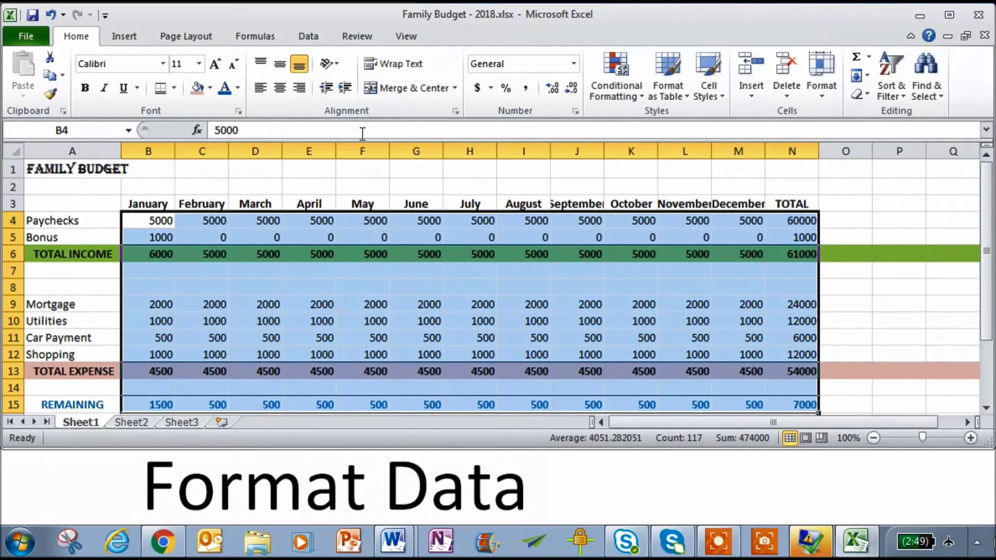
- Format B4:N15 in Comma Style with zero decimal places
{"action": "left_click", "coordinate": [477, 88]}
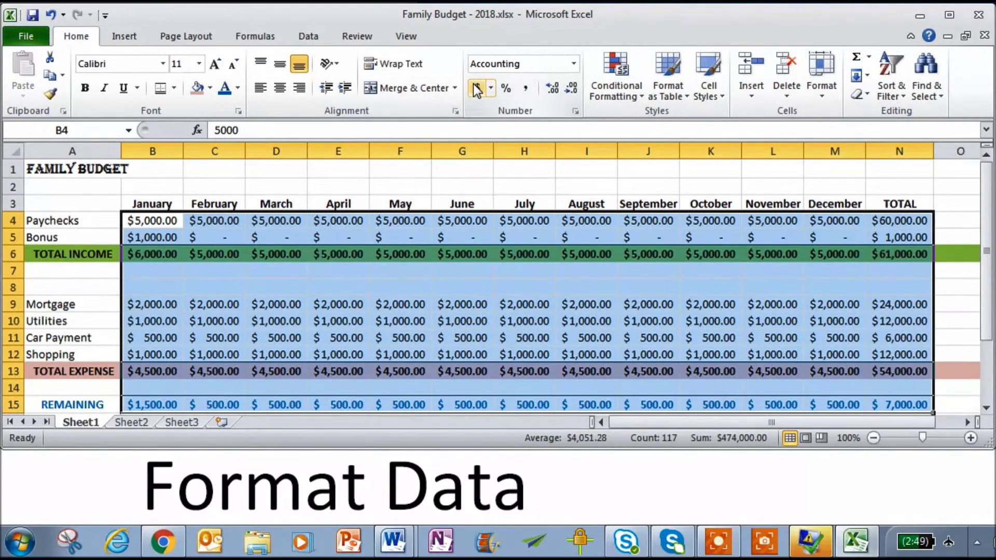
{"action": "left_click", "coordinate": [508, 90]}
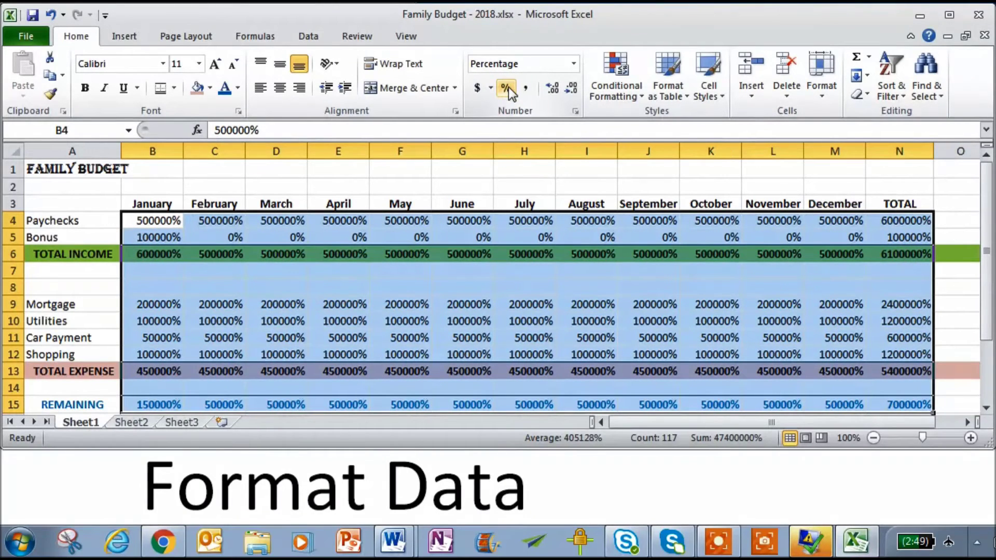
{"action": "left_click", "coordinate": [526, 91]}
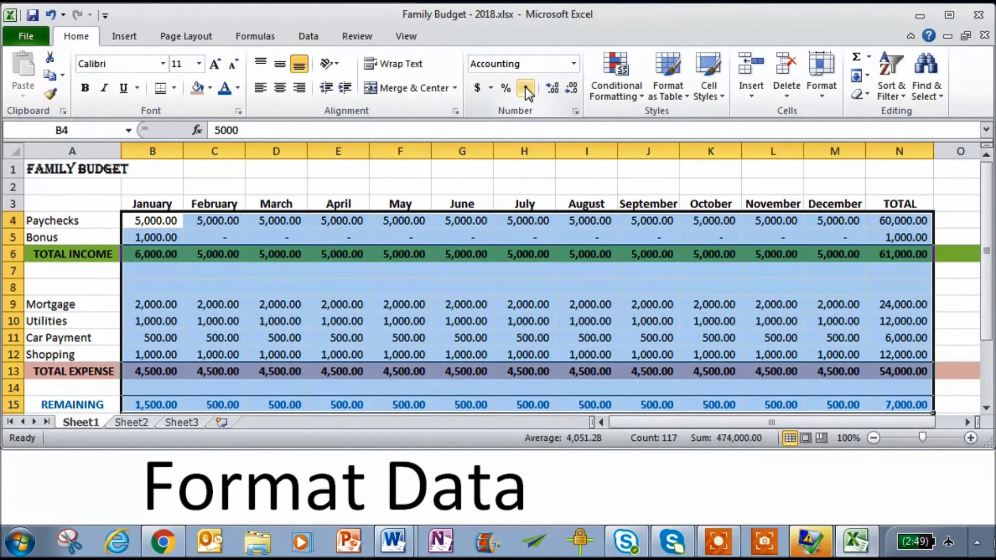
{"action": "left_click", "coordinate": [570, 89]}
{"action": "left_click", "coordinate": [570, 89]}
{"action": "left_click", "coordinate": [520, 243]}
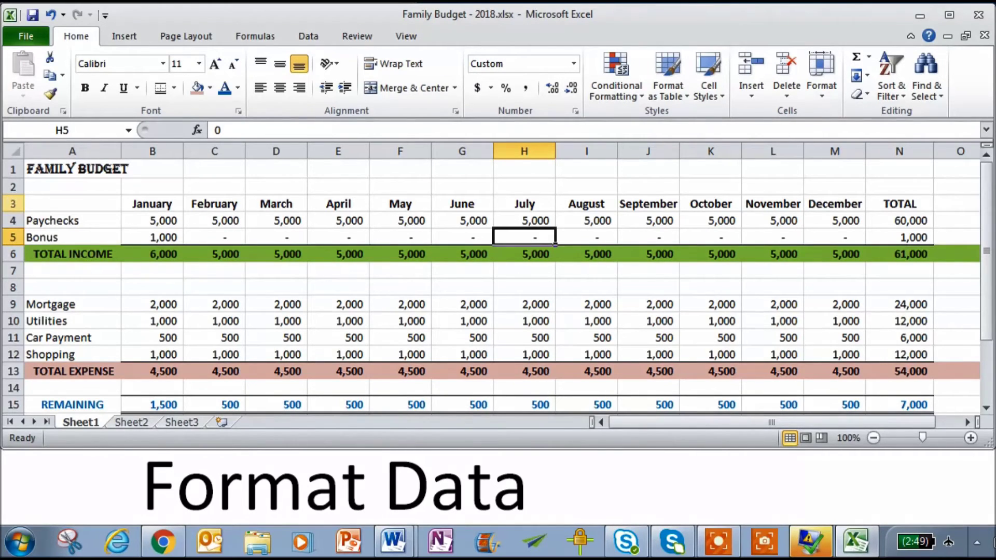
{"action": "left_click", "coordinate": [13, 203]}
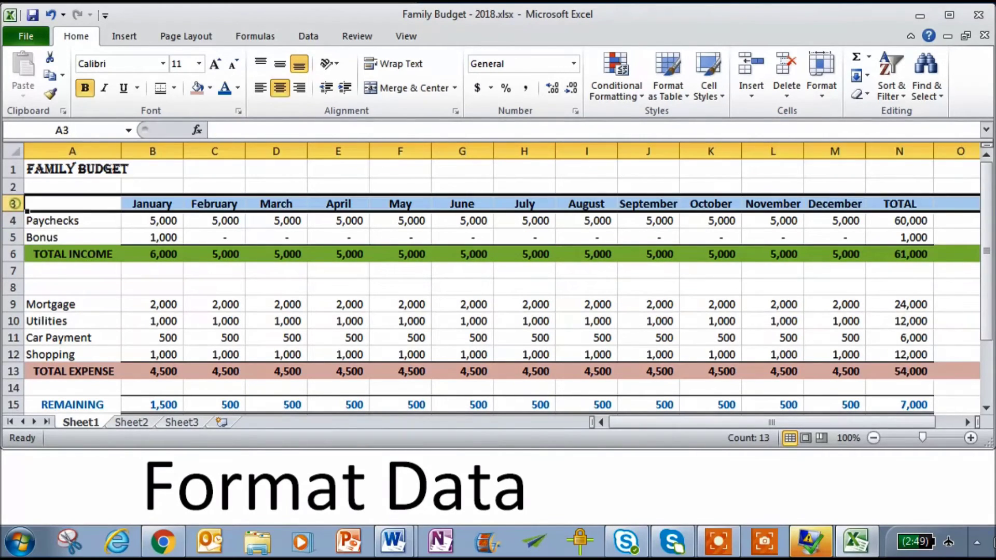
- Underline the row 3 month and TOTAL headings, then select cell C4 to deselect
{"action": "left_click", "coordinate": [125, 90]}
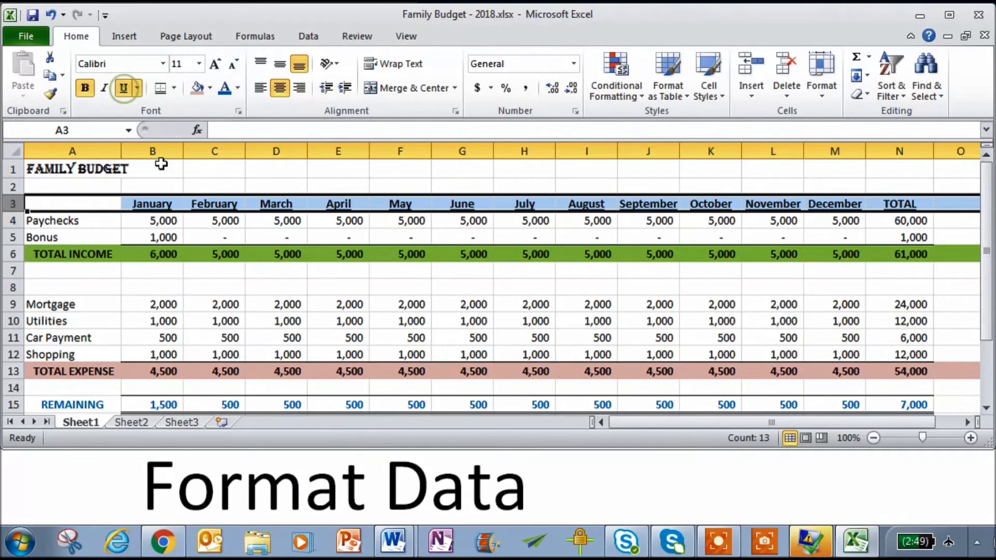
{"action": "left_click", "coordinate": [202, 222]}
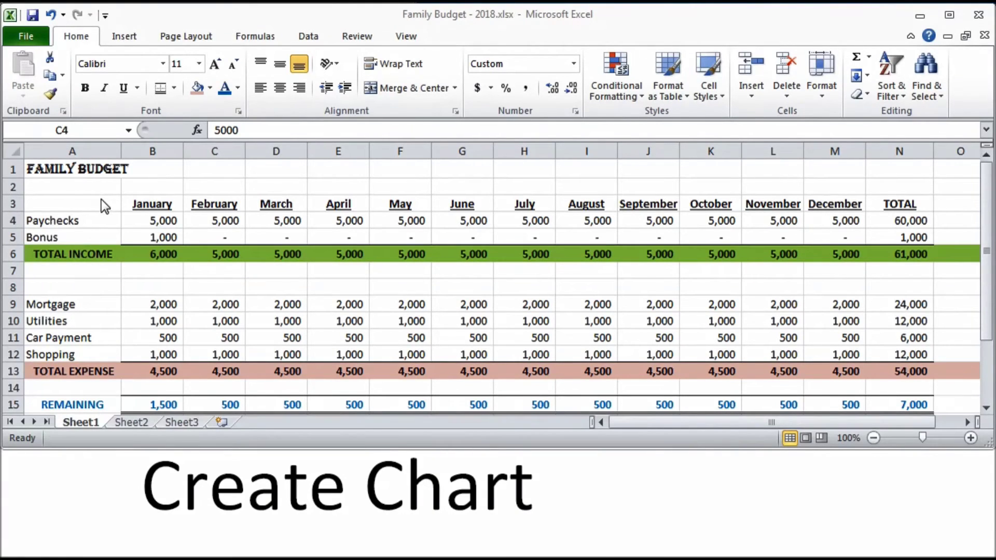
- Insert a stacked area chart of the A3:M5 Paychecks and Bonus data by month
{"action": "left_click_drag", "start_coordinate": [100, 200], "coordinate": [855, 239]}
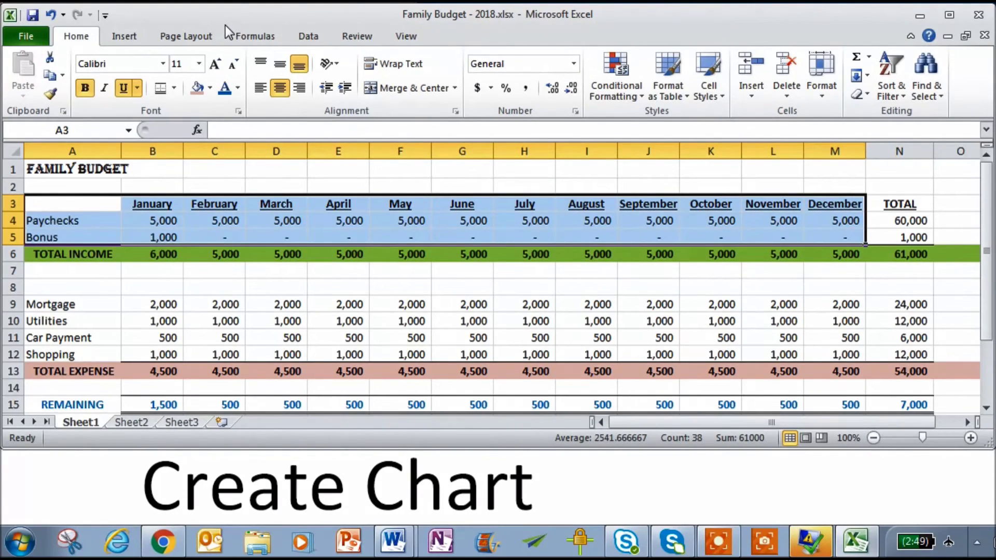
{"action": "left_click", "coordinate": [120, 34]}
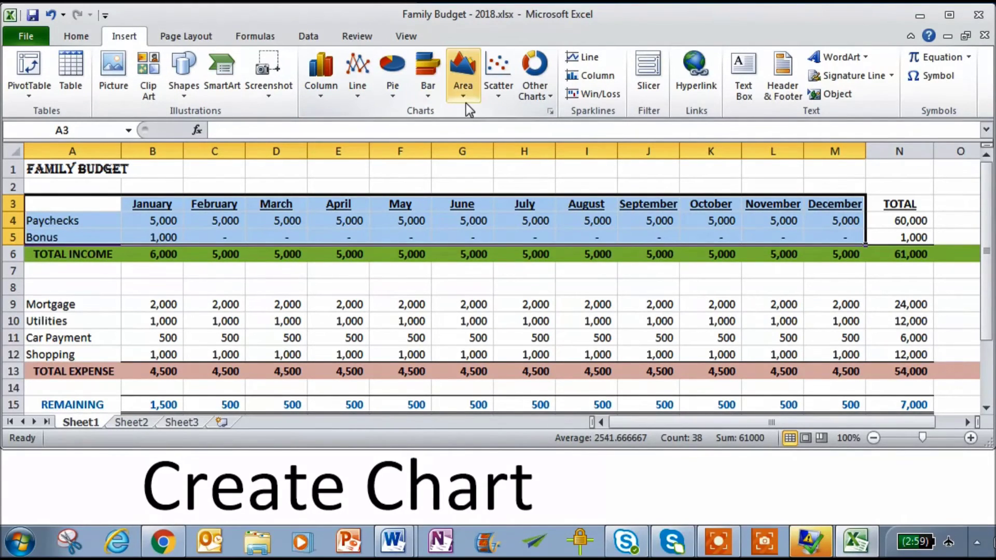
{"action": "left_click", "coordinate": [550, 110]}
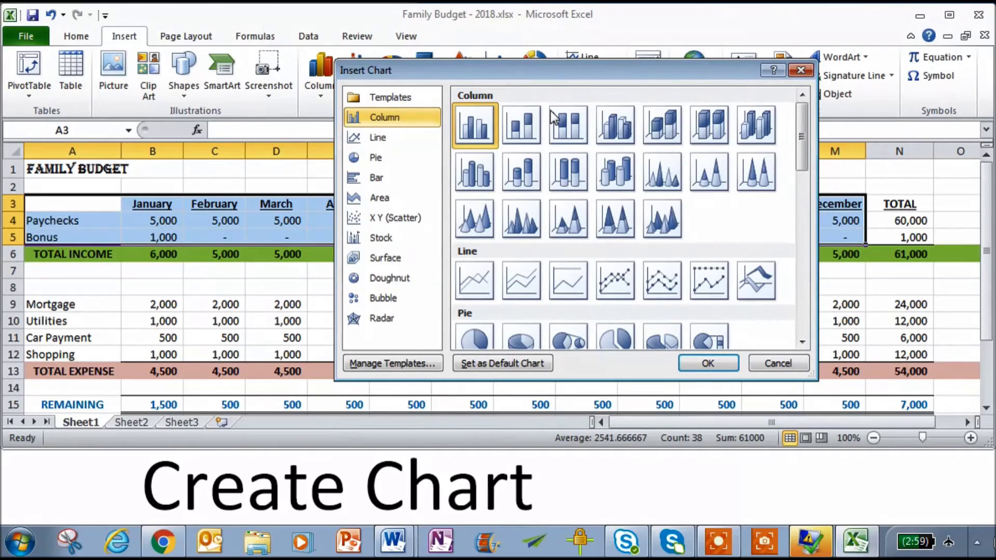
{"action": "left_click", "coordinate": [374, 197]}
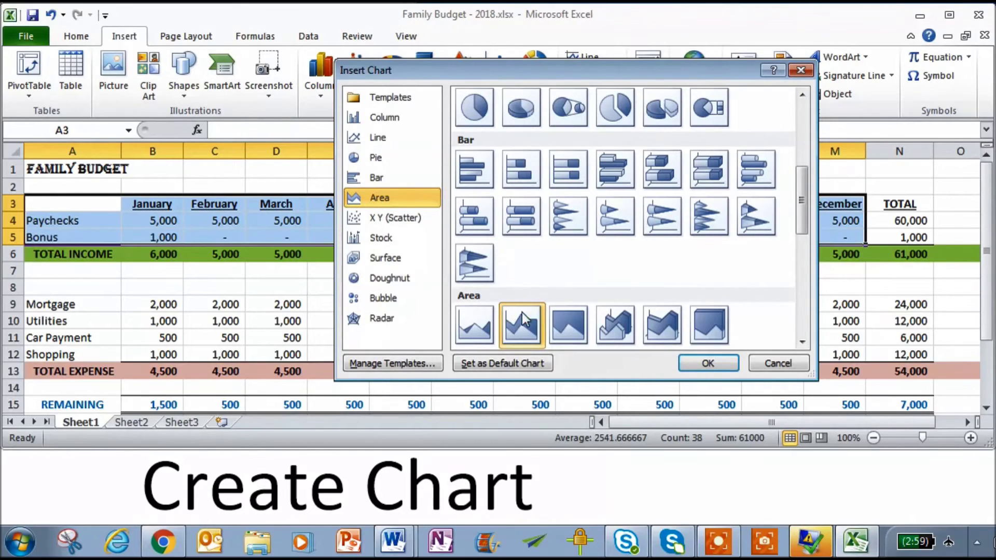
{"action": "left_click", "coordinate": [708, 366]}
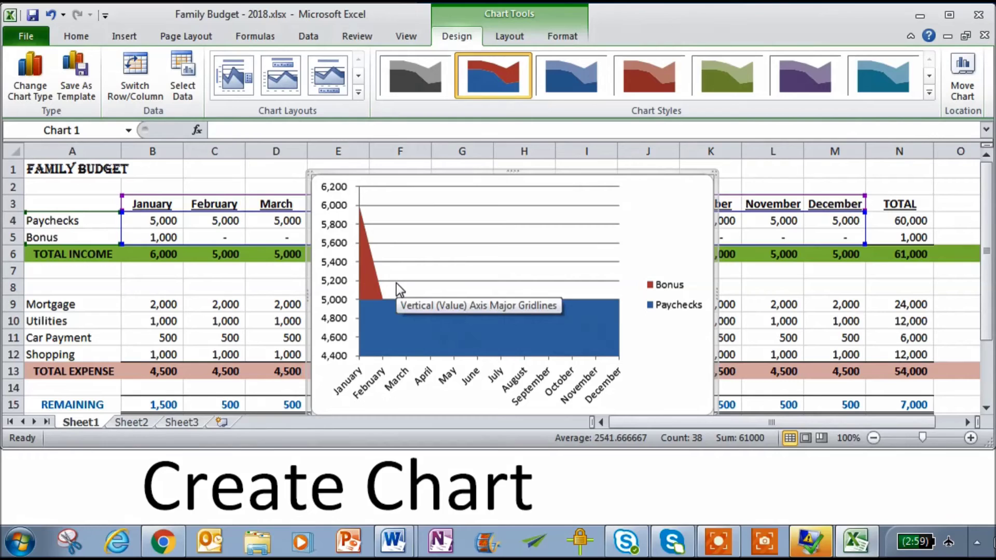
- Fix the chart's vertical axis minimum at 0 instead of 4400, and move the chart over columns G–M
{"action": "double_click", "coordinate": [339, 320]}
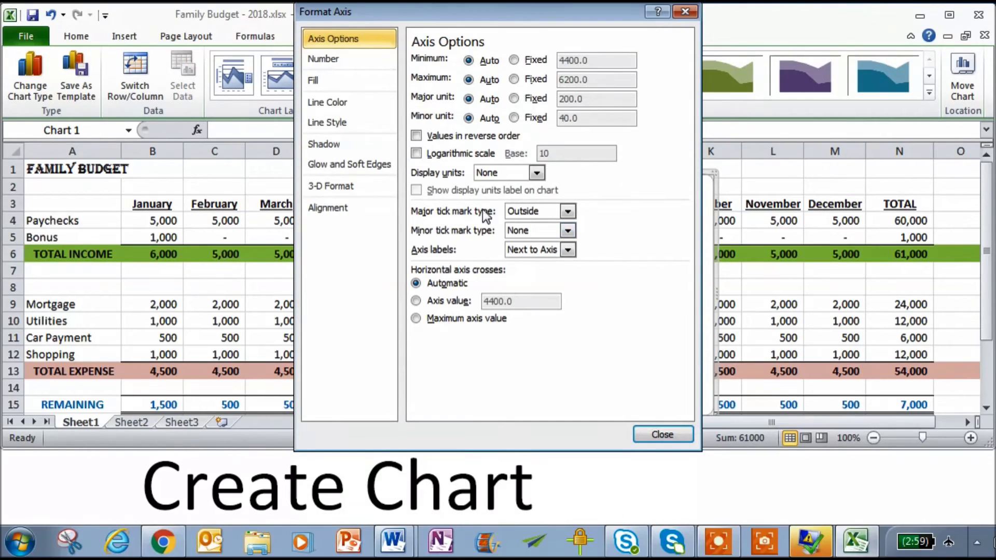
{"action": "left_click", "coordinate": [515, 60]}
{"action": "left_click_drag", "start_coordinate": [592, 60], "coordinate": [507, 61]}
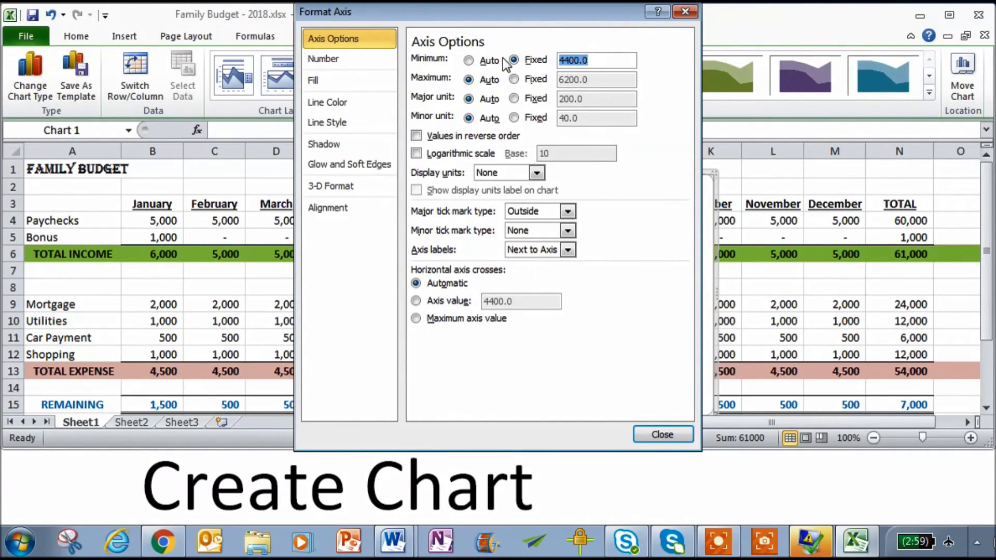
{"action": "type", "text": "0"}
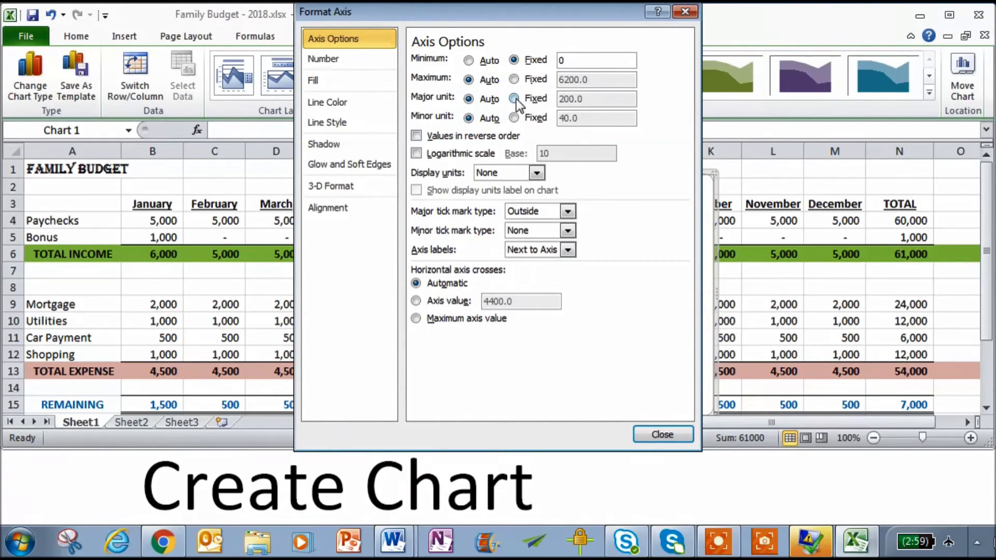
{"action": "left_click", "coordinate": [654, 434]}
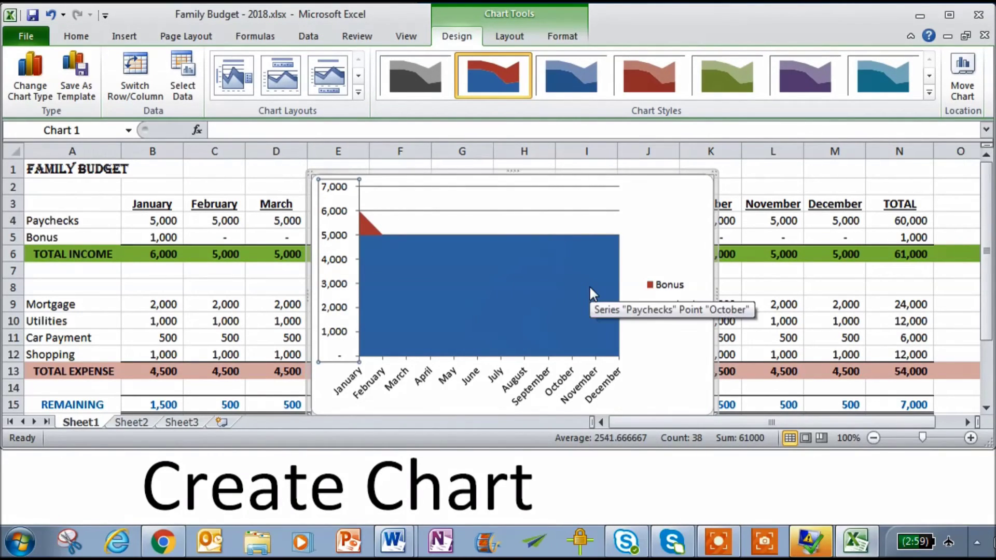
{"action": "left_click_drag", "start_coordinate": [666, 177], "coordinate": [788, 167]}
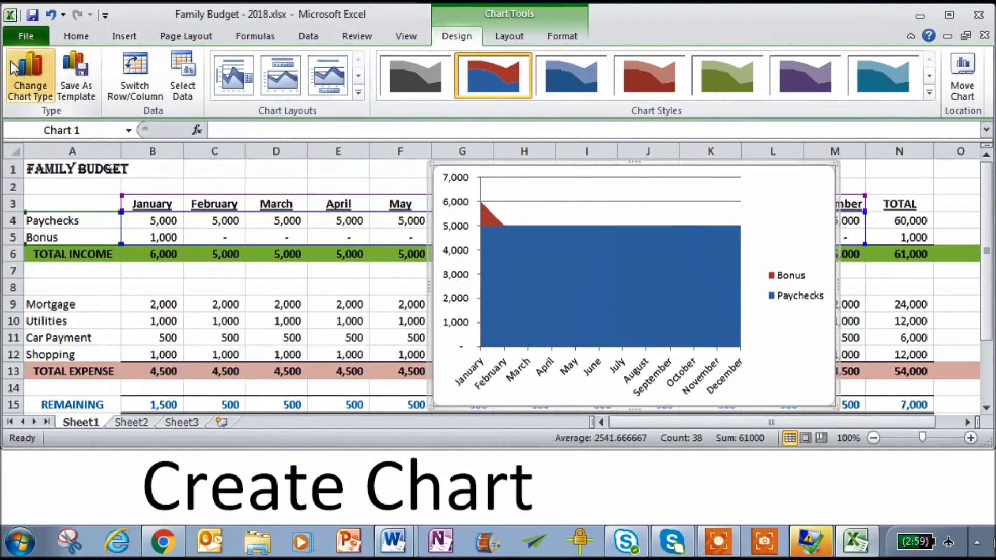
- Try converting the income chart to a plain line chart, then to a basic pie chart
{"action": "left_click", "coordinate": [29, 73]}
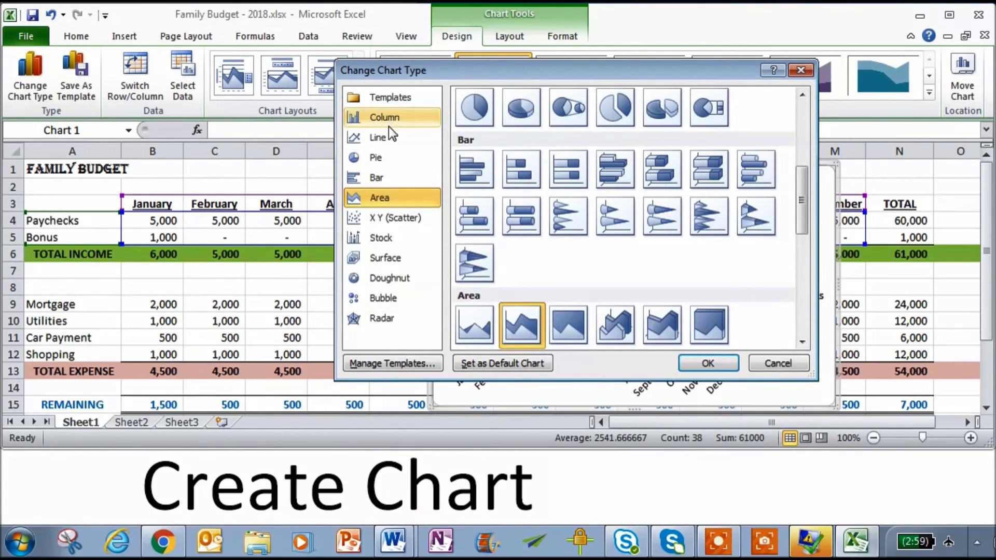
{"action": "left_click", "coordinate": [385, 136]}
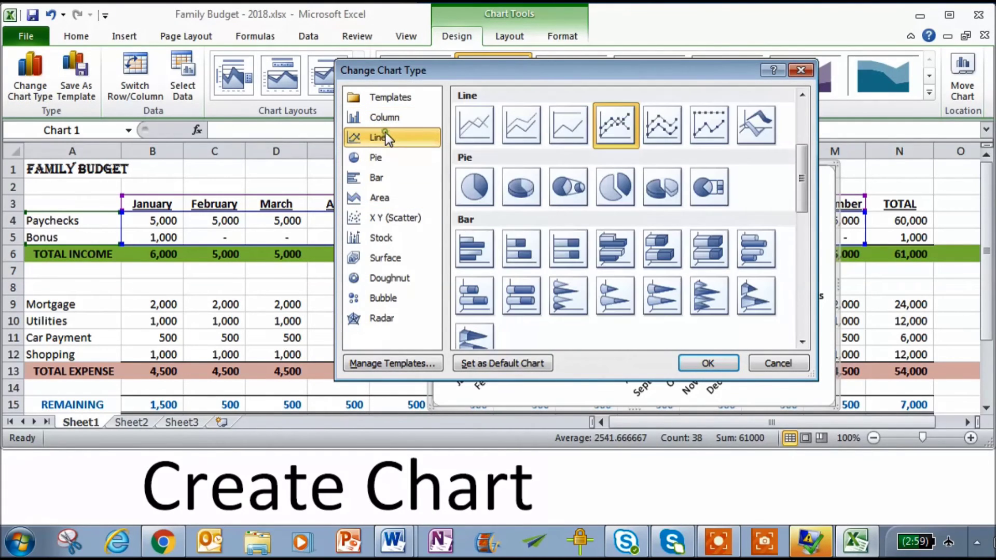
{"action": "left_click", "coordinate": [475, 132]}
{"action": "left_click", "coordinate": [707, 363]}
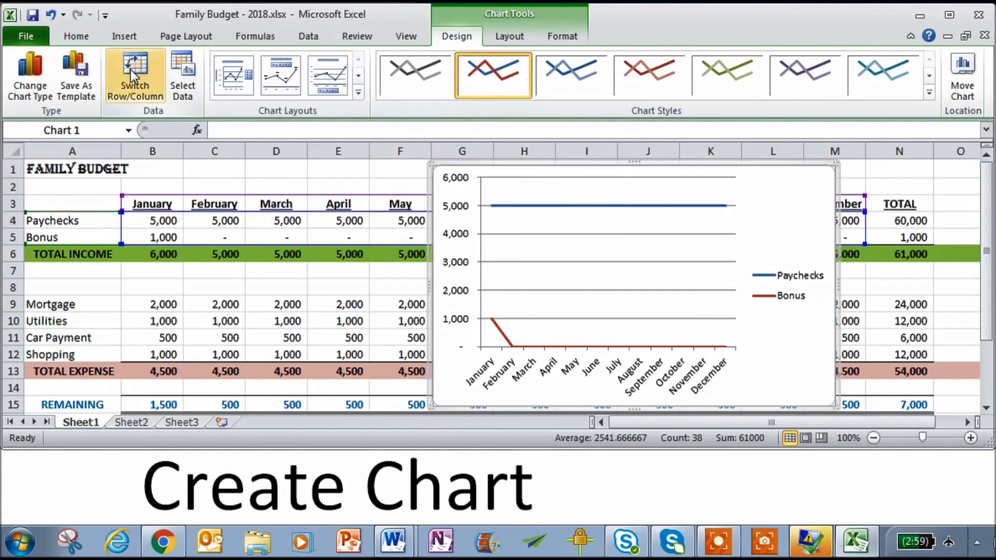
{"action": "left_click", "coordinate": [53, 81]}
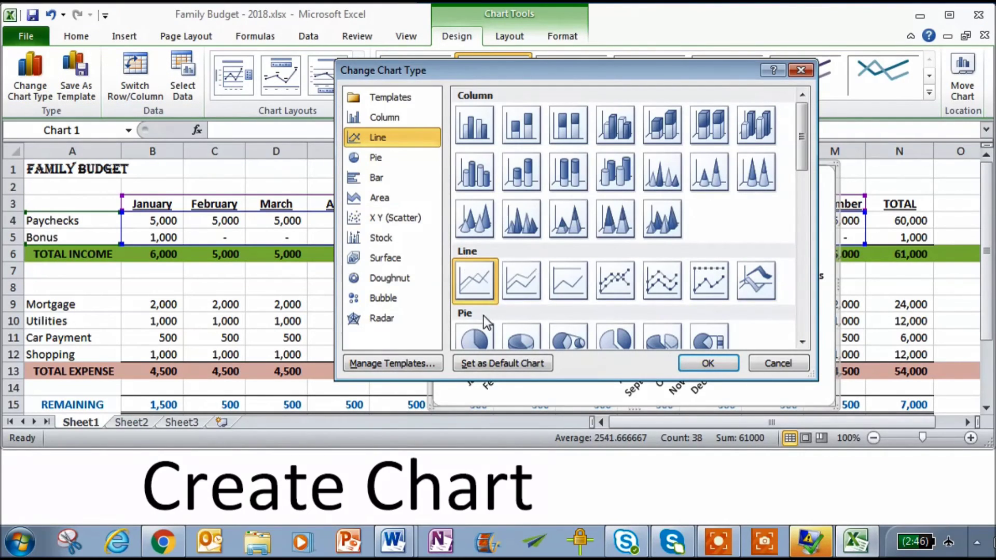
{"action": "left_click", "coordinate": [477, 336]}
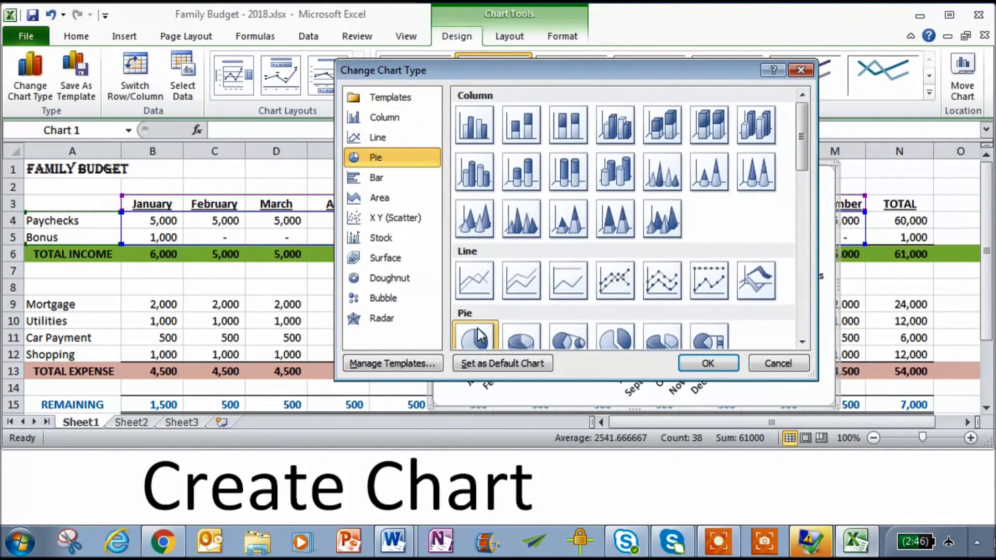
{"action": "left_click", "coordinate": [705, 364]}
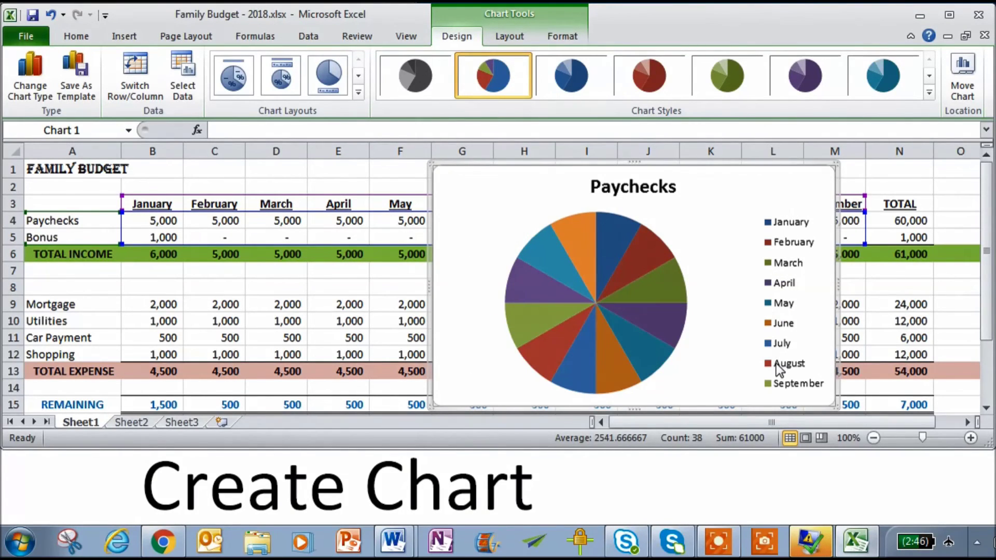
- Change the chart type to Stacked Column
{"action": "left_click", "coordinate": [30, 95]}
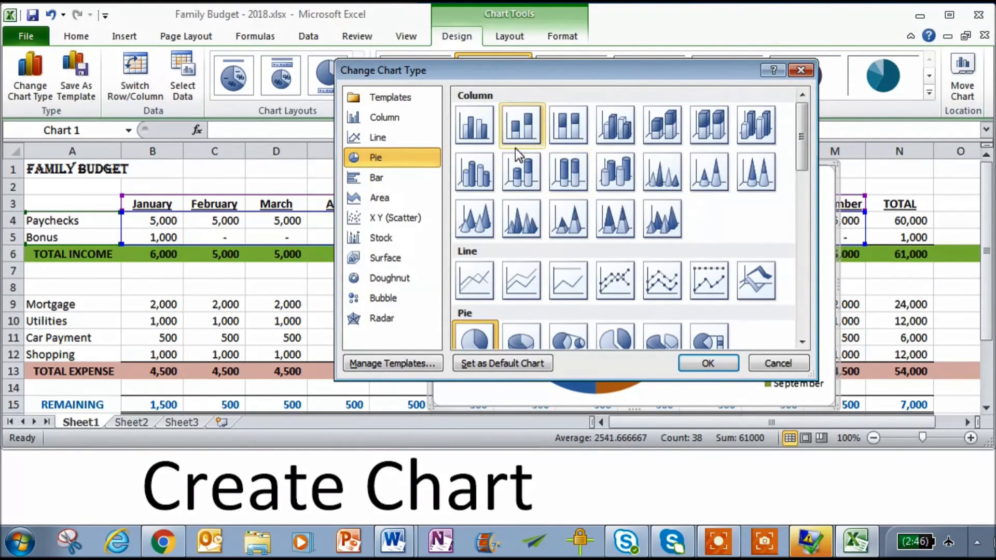
{"action": "left_click", "coordinate": [525, 126]}
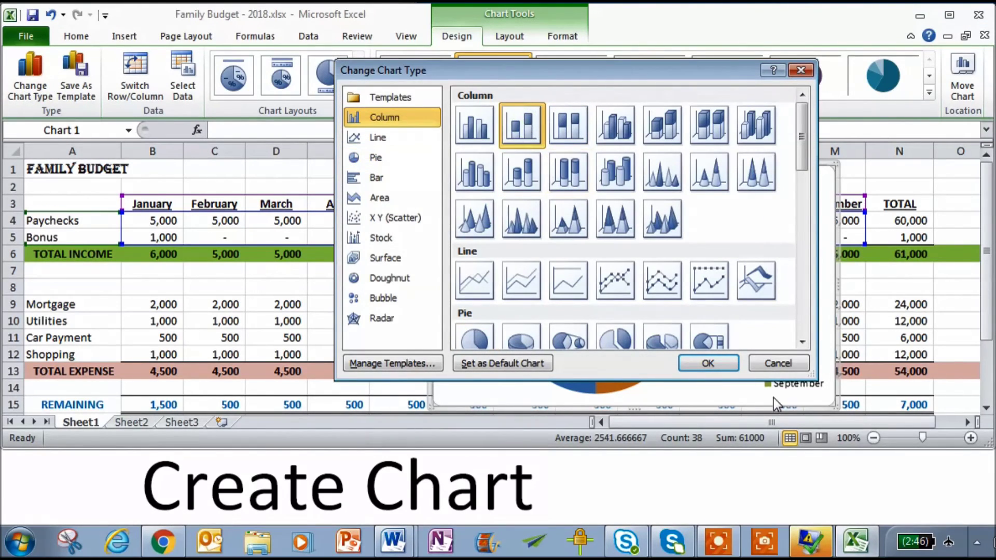
{"action": "left_click", "coordinate": [709, 364]}
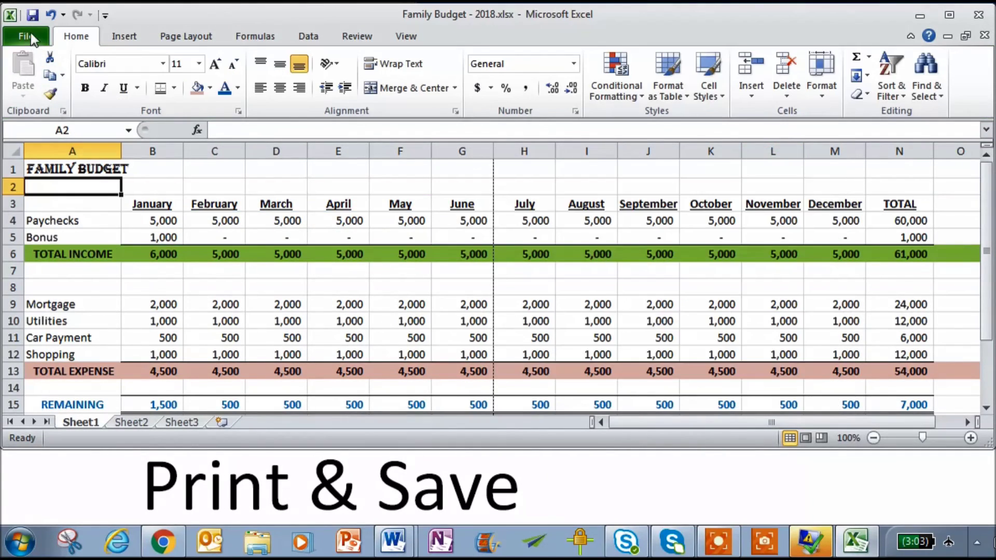
- Print the sheet with Fit Sheet on One Page scaling and Landscape orientation
{"action": "left_click", "coordinate": [30, 33]}
{"action": "left_click", "coordinate": [43, 265]}
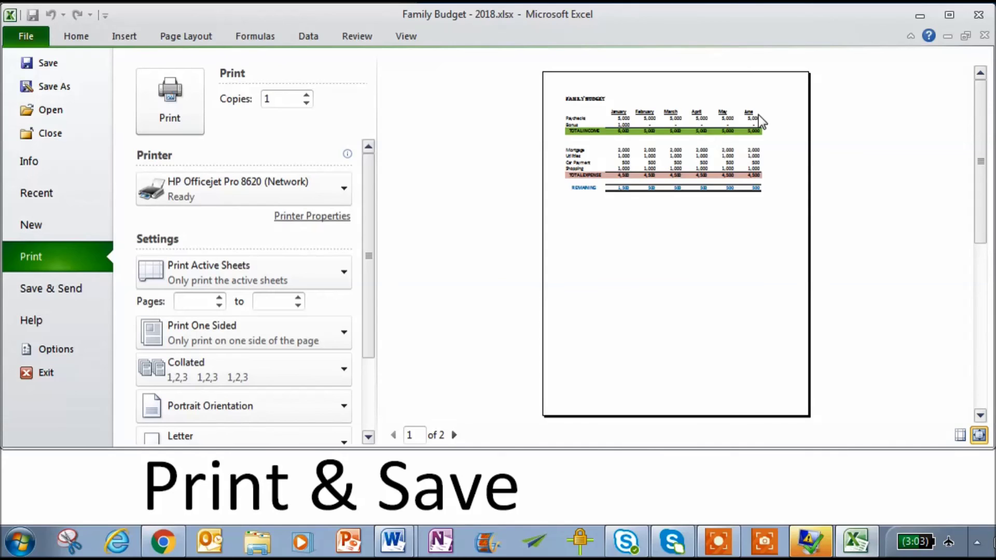
{"action": "left_click_drag", "start_coordinate": [366, 278], "coordinate": [382, 349]}
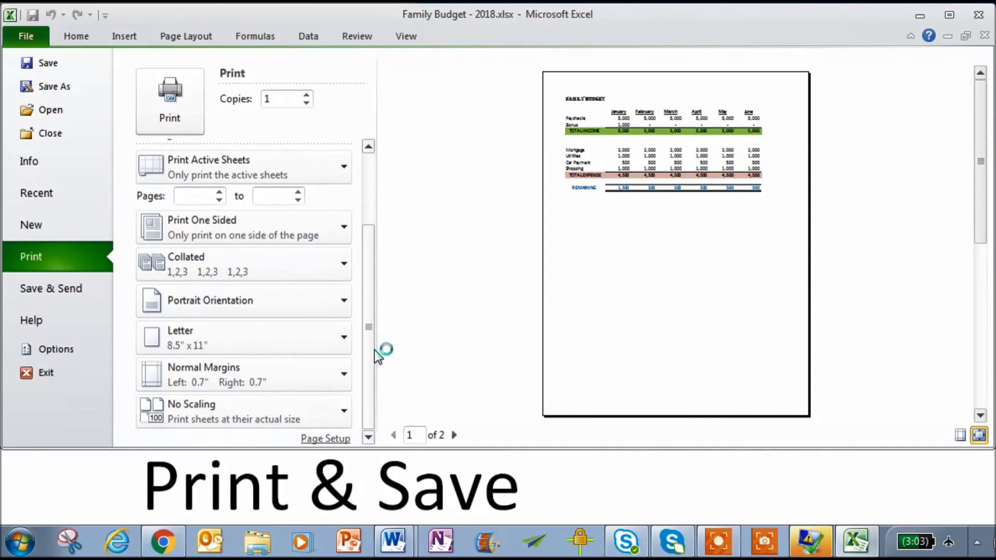
{"action": "left_click", "coordinate": [201, 406]}
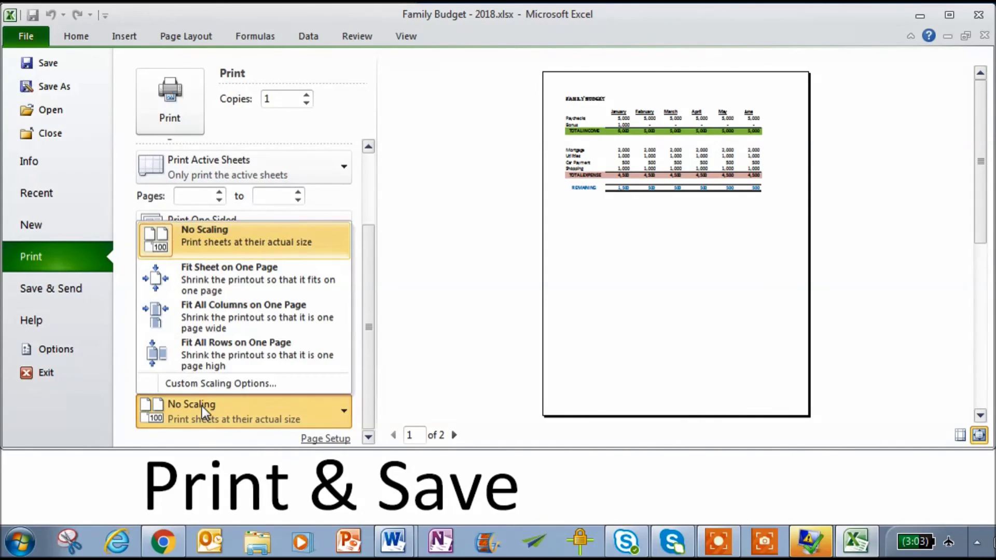
{"action": "left_click", "coordinate": [229, 267]}
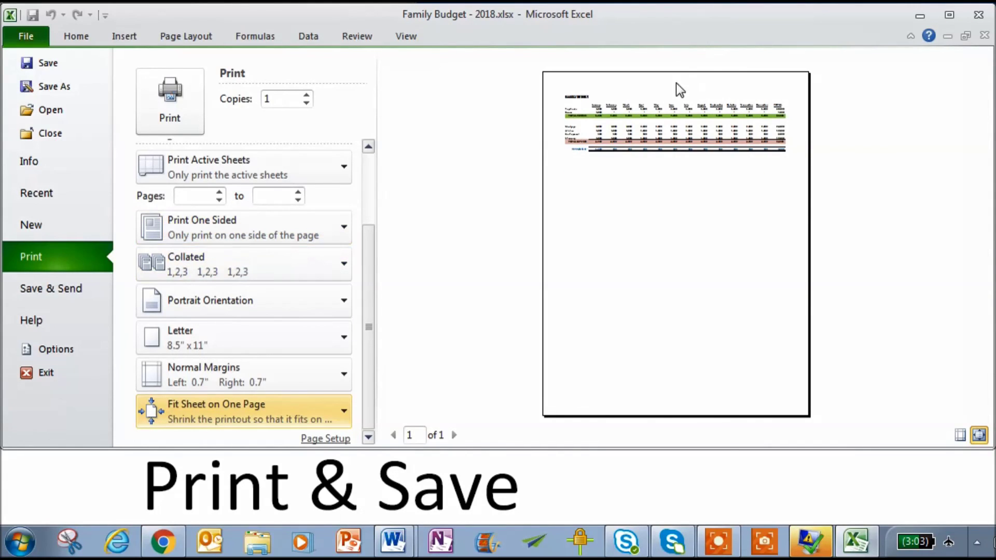
{"action": "left_click", "coordinate": [228, 307]}
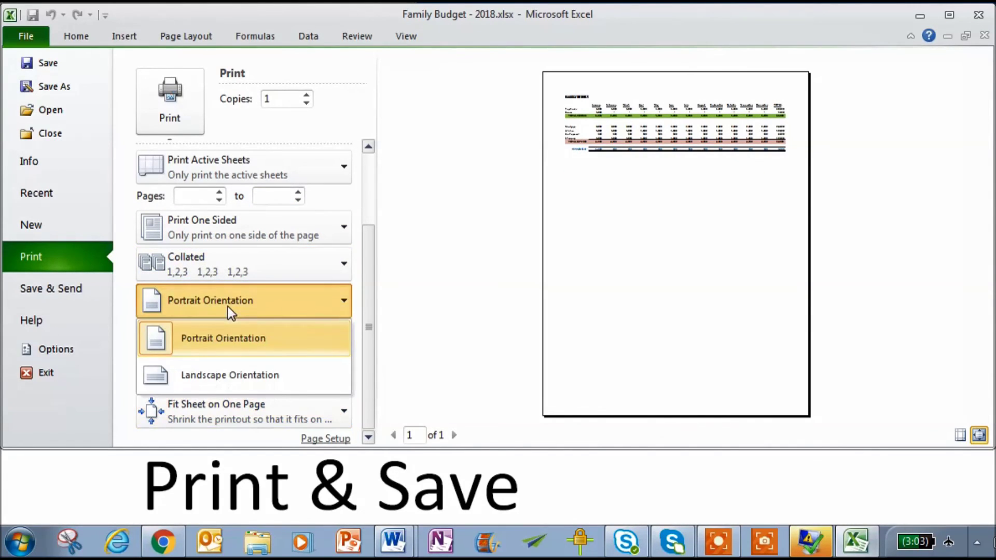
{"action": "left_click", "coordinate": [218, 371]}
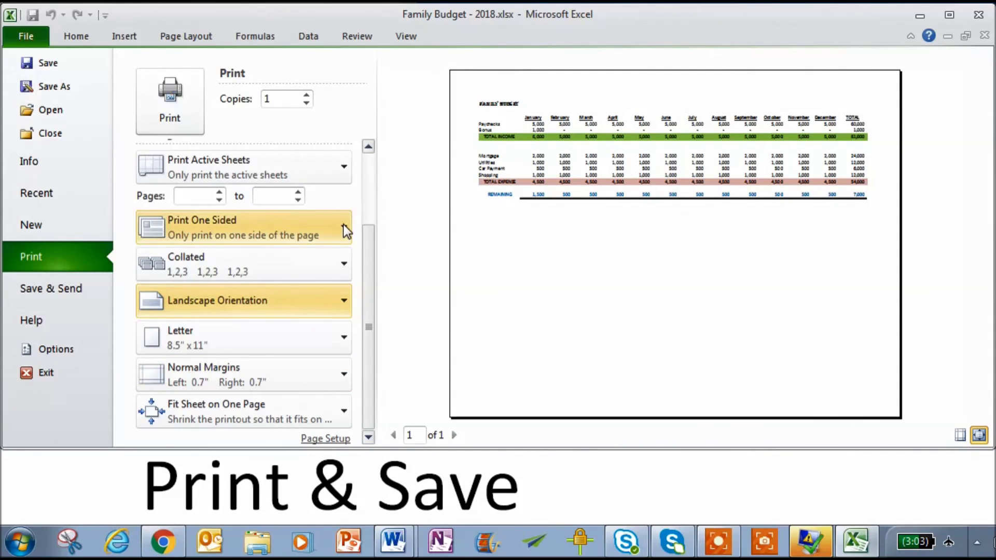
{"action": "left_click", "coordinate": [185, 134]}
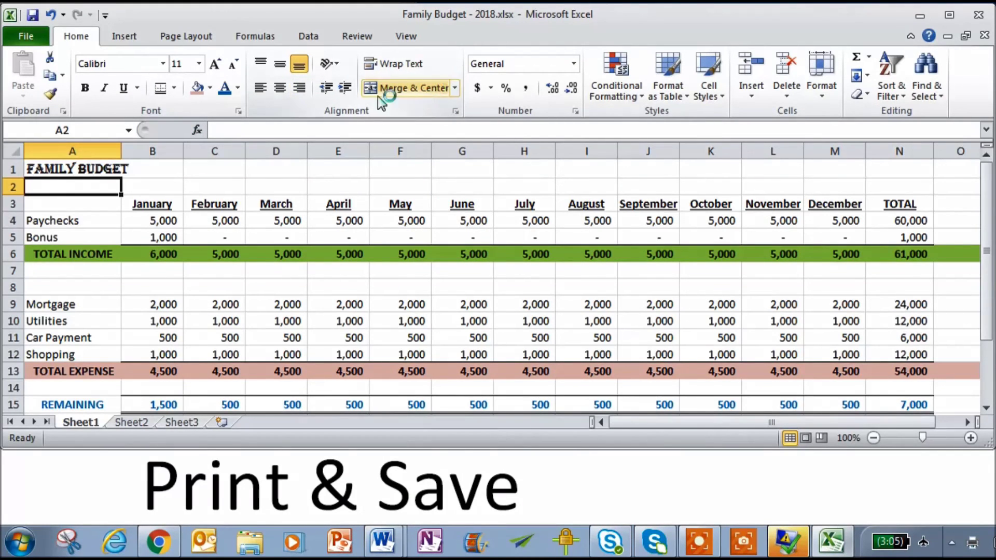
{"action": "left_click", "coordinate": [33, 16]}
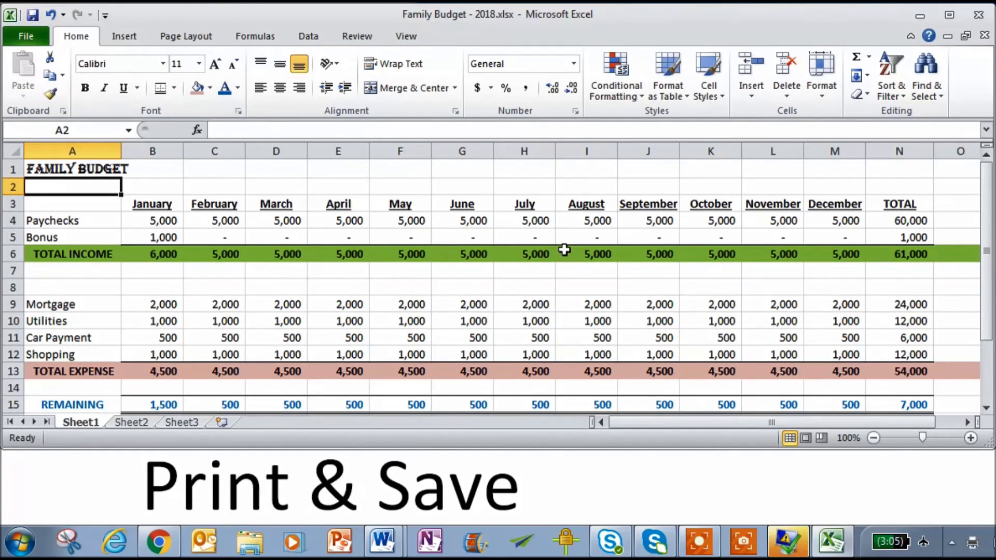